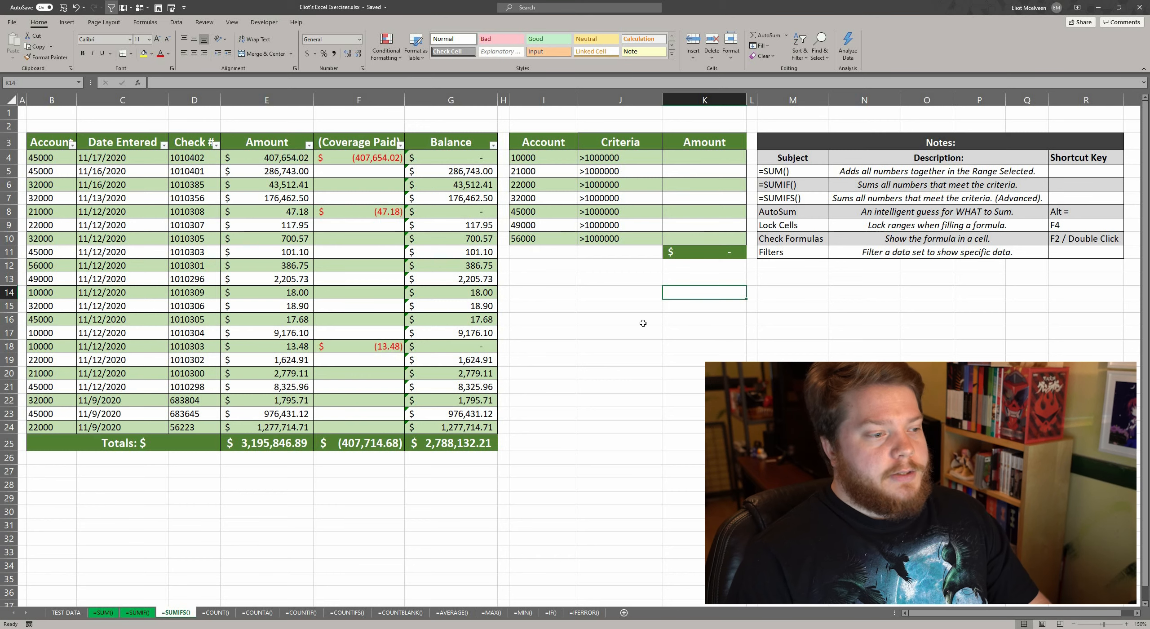
# Remove the filters from the header row of the account data table
pyautogui.click(657, 302)
pyautogui.click(632, 292)
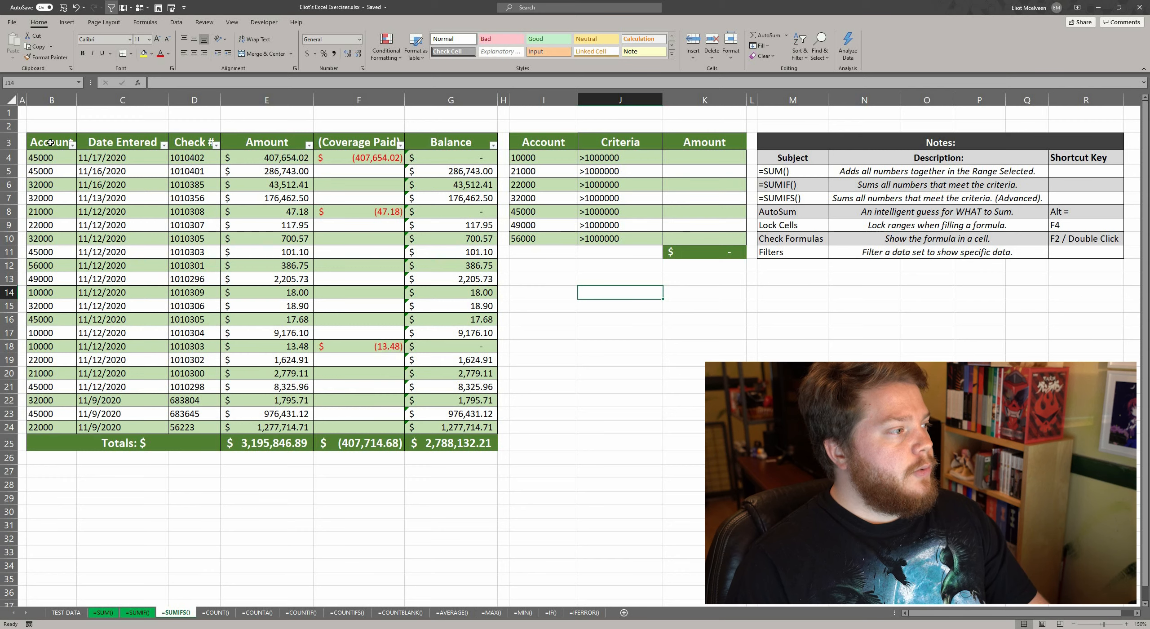
pyautogui.click(450, 143)
pyautogui.click(51, 143)
pyautogui.click(112, 7)
pyautogui.click(194, 158)
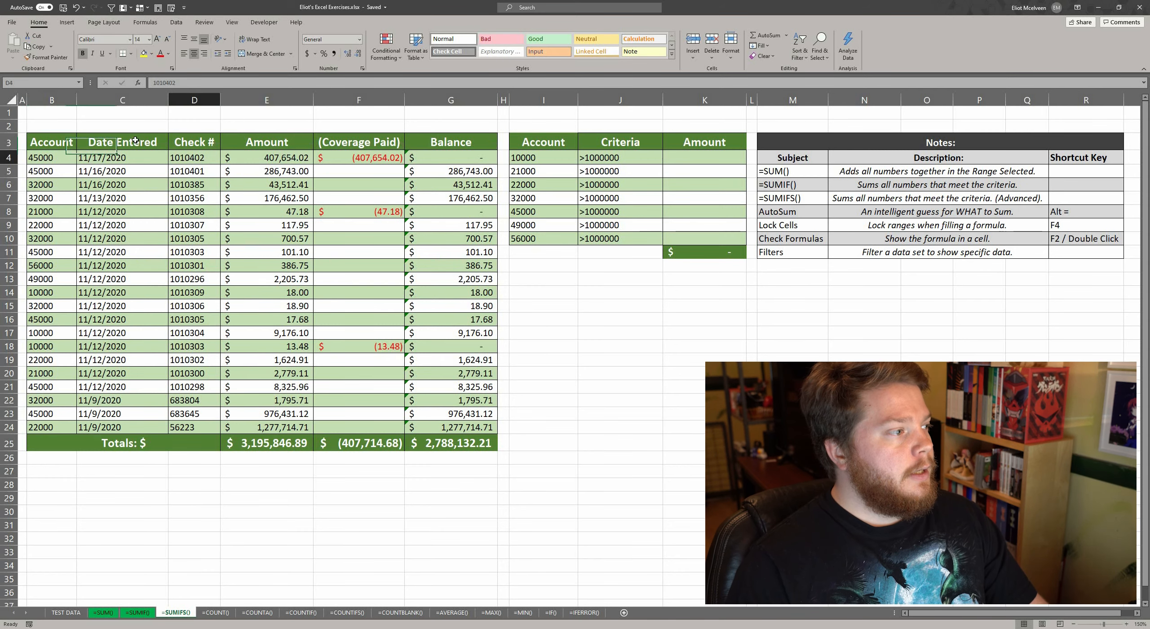
# Examine the check data table and the smaller Account, Criteria and Amount table beside it
pyautogui.moveTo(51, 144); pyautogui.dragTo(438, 432)
pyautogui.click(622, 276)
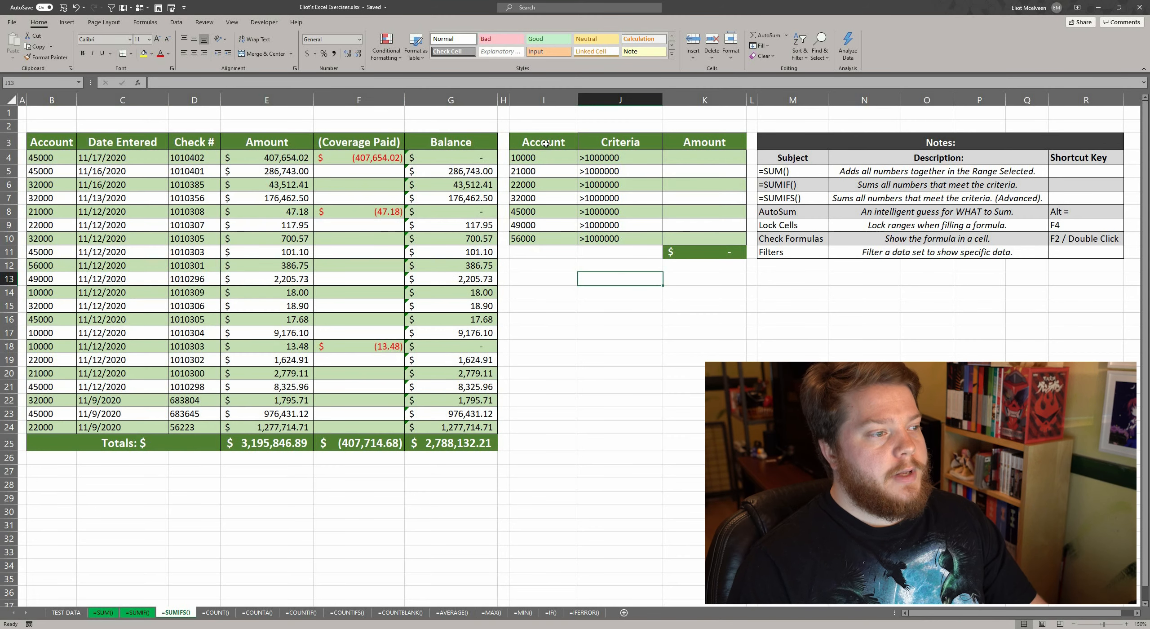
pyautogui.moveTo(546, 143); pyautogui.dragTo(705, 238)
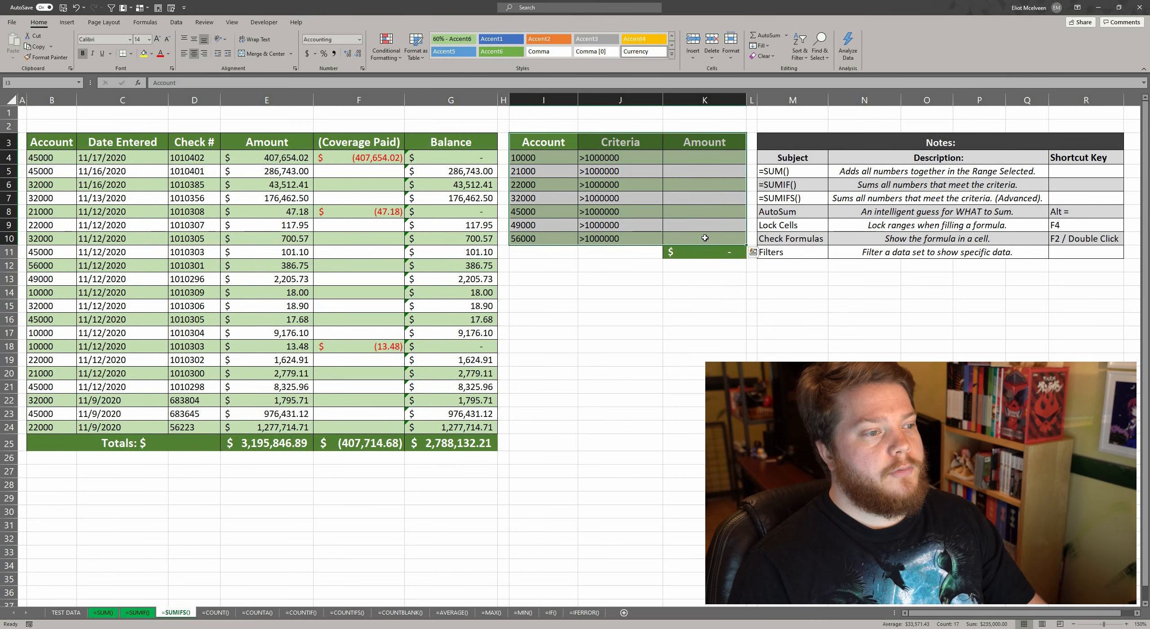
pyautogui.click(656, 280)
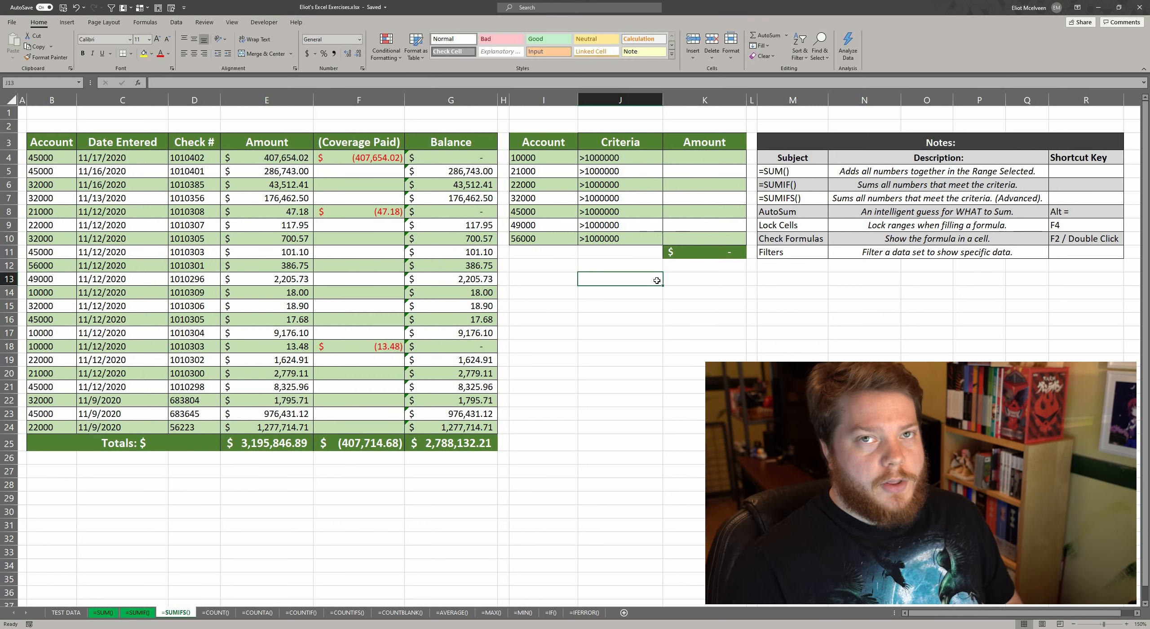
# Review the notes' subjects from =SUM() to Filters and the summary table's accounts and criteria
pyautogui.click(789, 175)
pyautogui.click(800, 187)
pyautogui.click(803, 199)
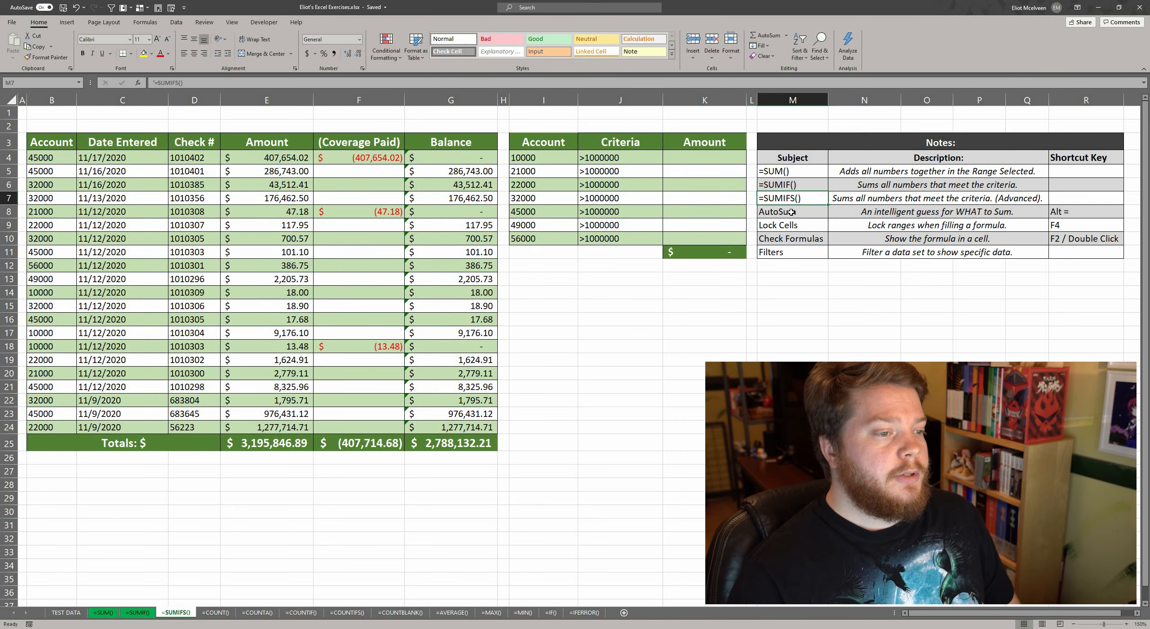
pyautogui.click(815, 215)
pyautogui.click(803, 226)
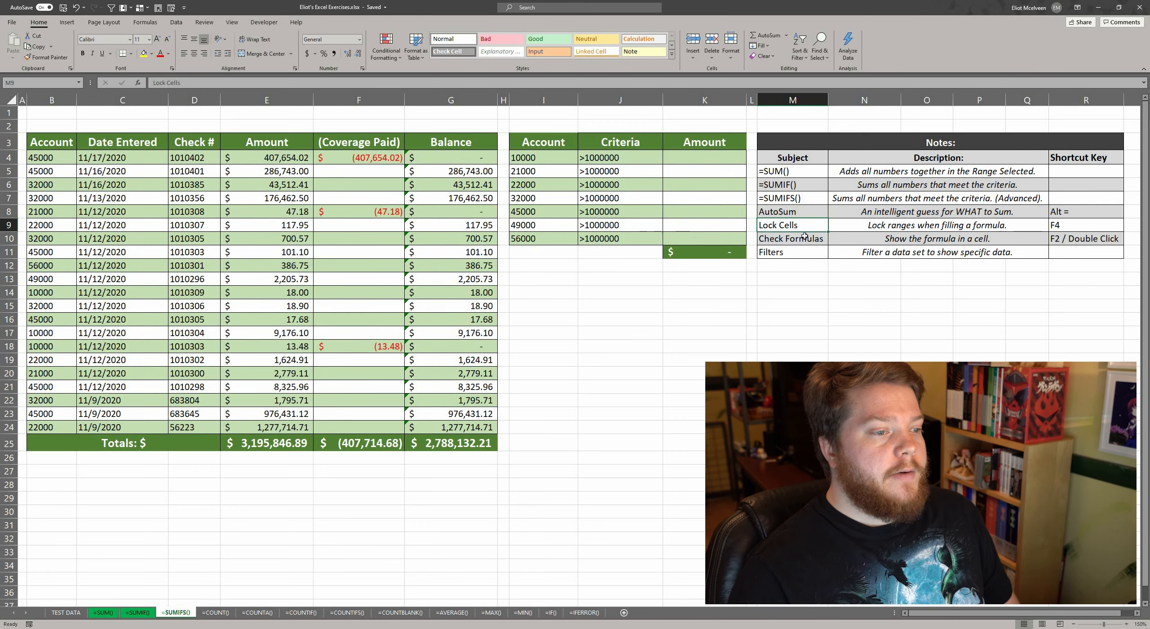
pyautogui.click(804, 238)
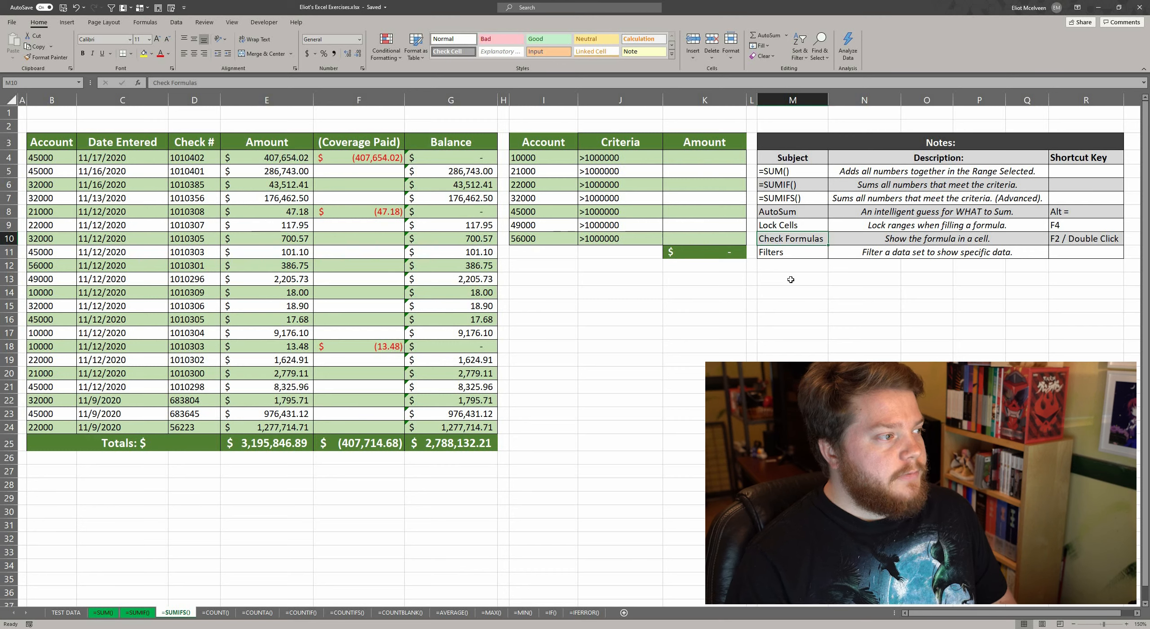
pyautogui.click(704, 159)
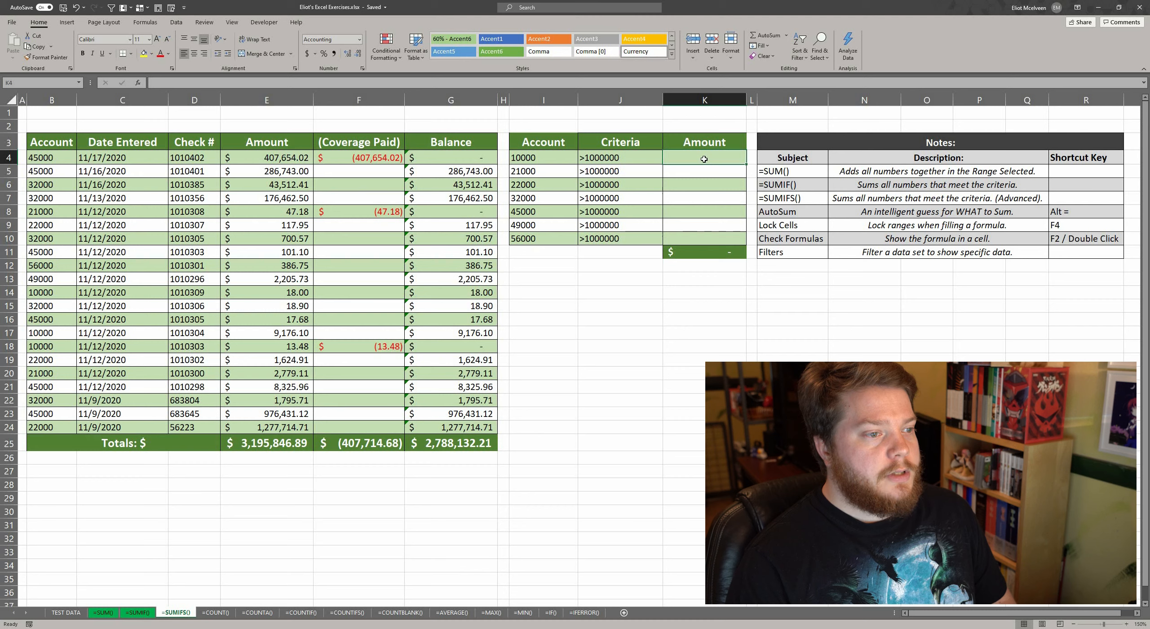
pyautogui.click(782, 255)
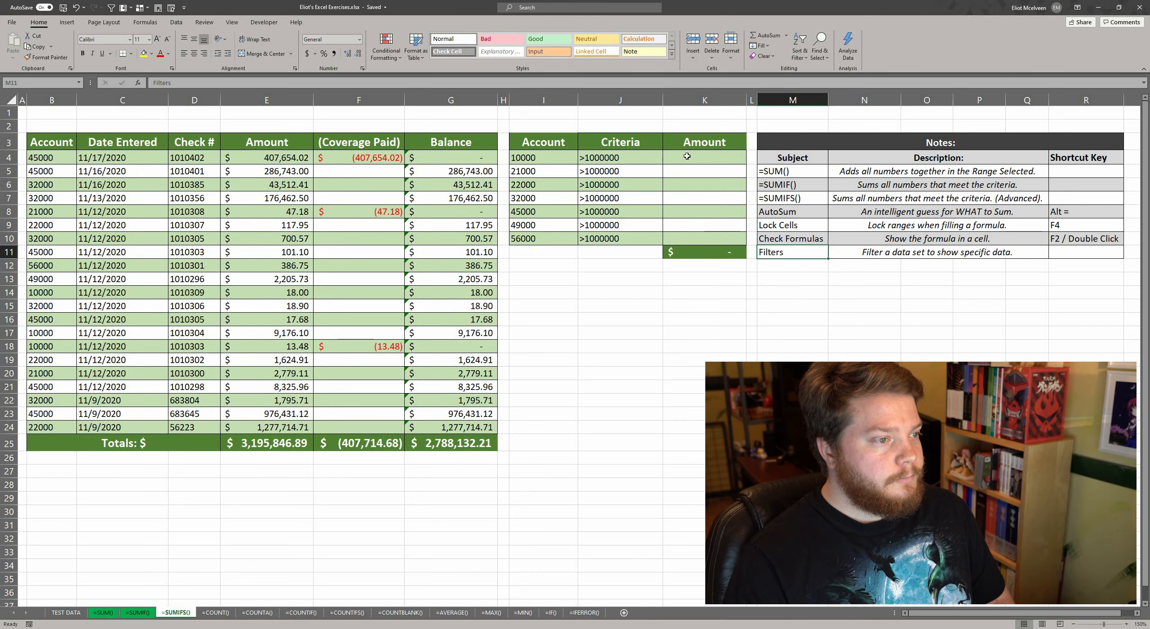
pyautogui.moveTo(544, 157); pyautogui.dragTo(544, 238)
pyautogui.moveTo(593, 158); pyautogui.dragTo(601, 237)
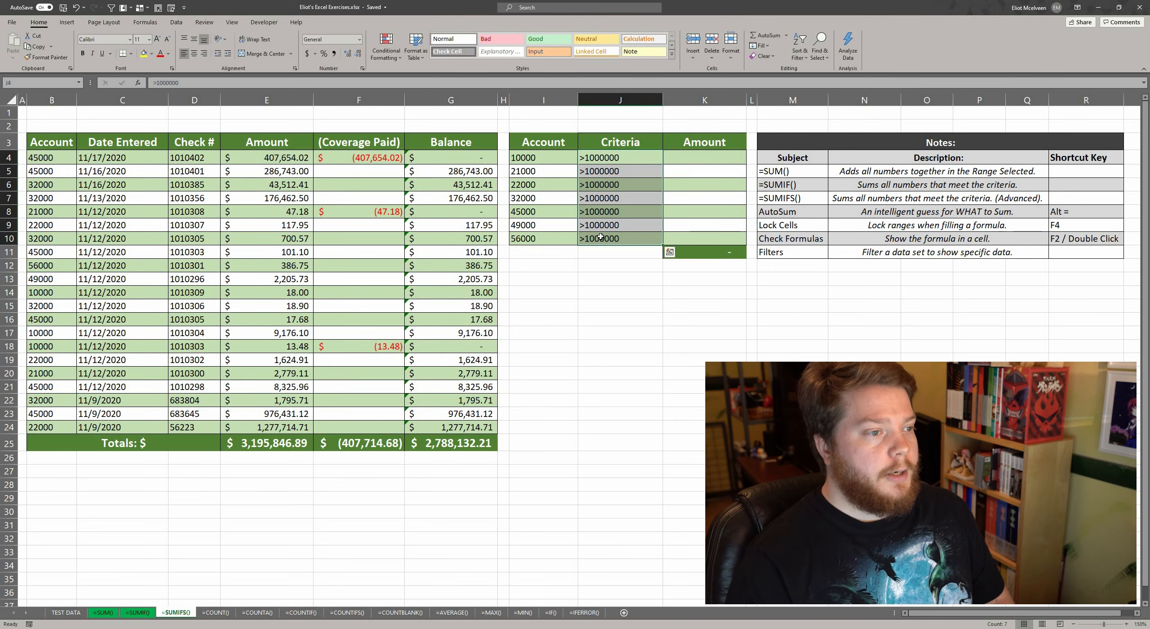
# Start a SUMIFS formula in K4 with the locked Amount range $E$4:$E$24 as the sum range
pyautogui.click(697, 157)
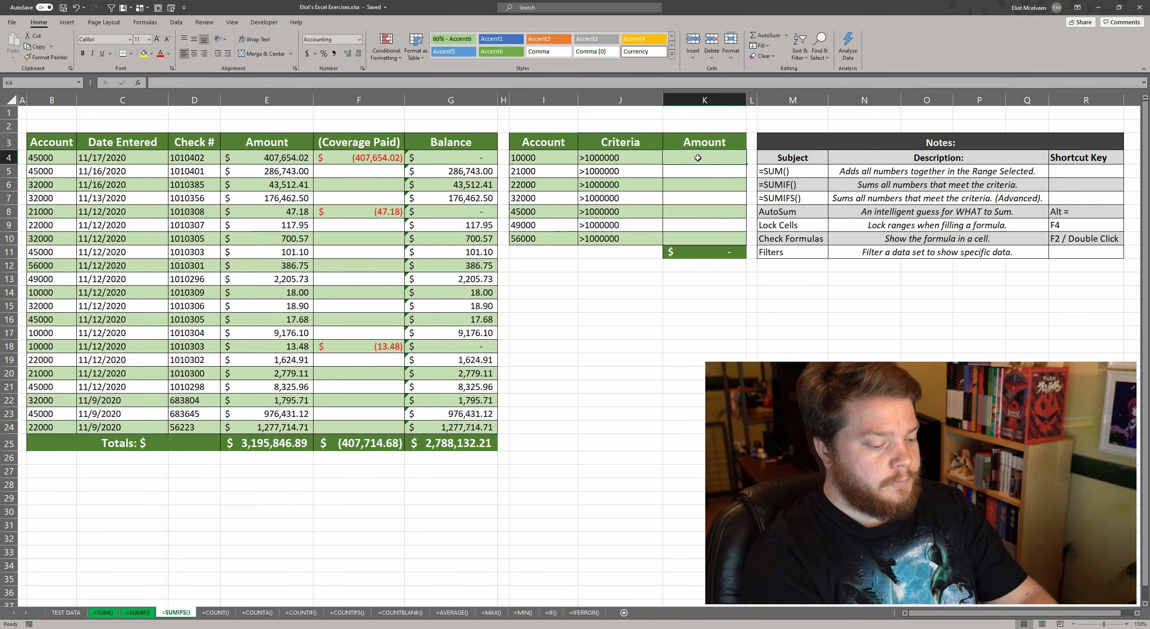
pyautogui.write('=sum')
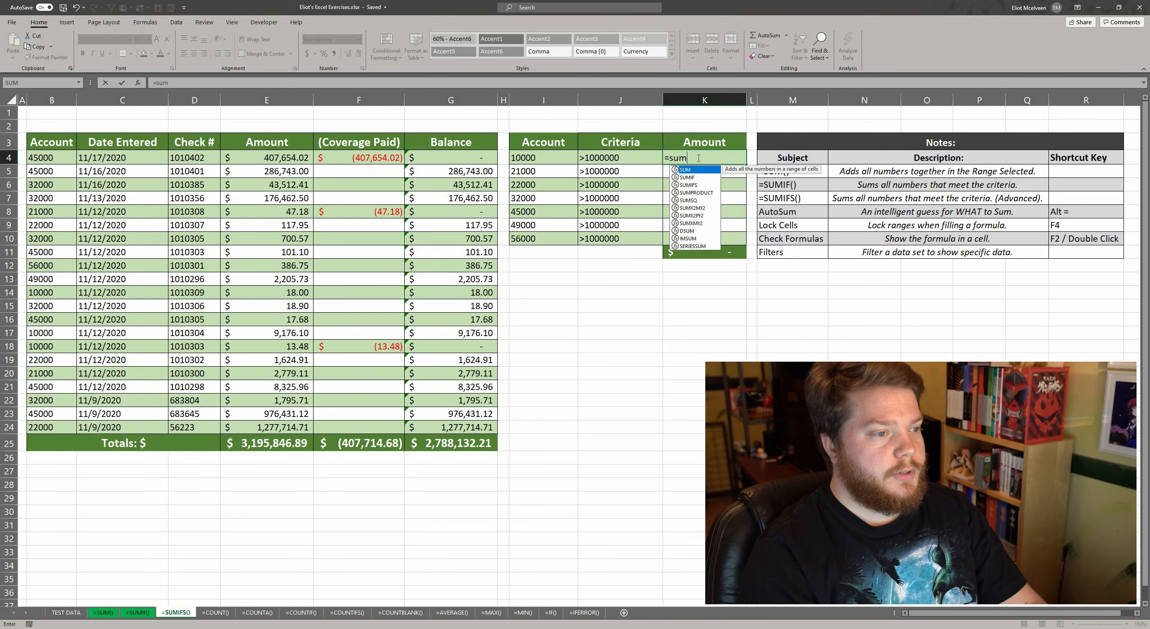
pyautogui.press('Down')
pyautogui.press('Down')
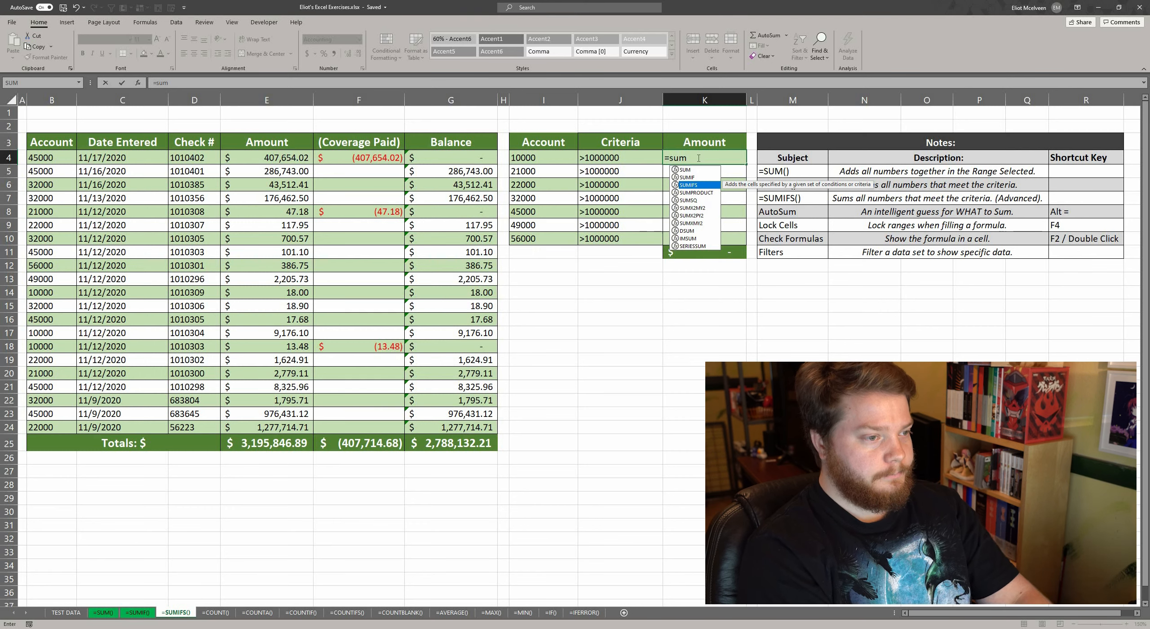
pyautogui.press('Tab')
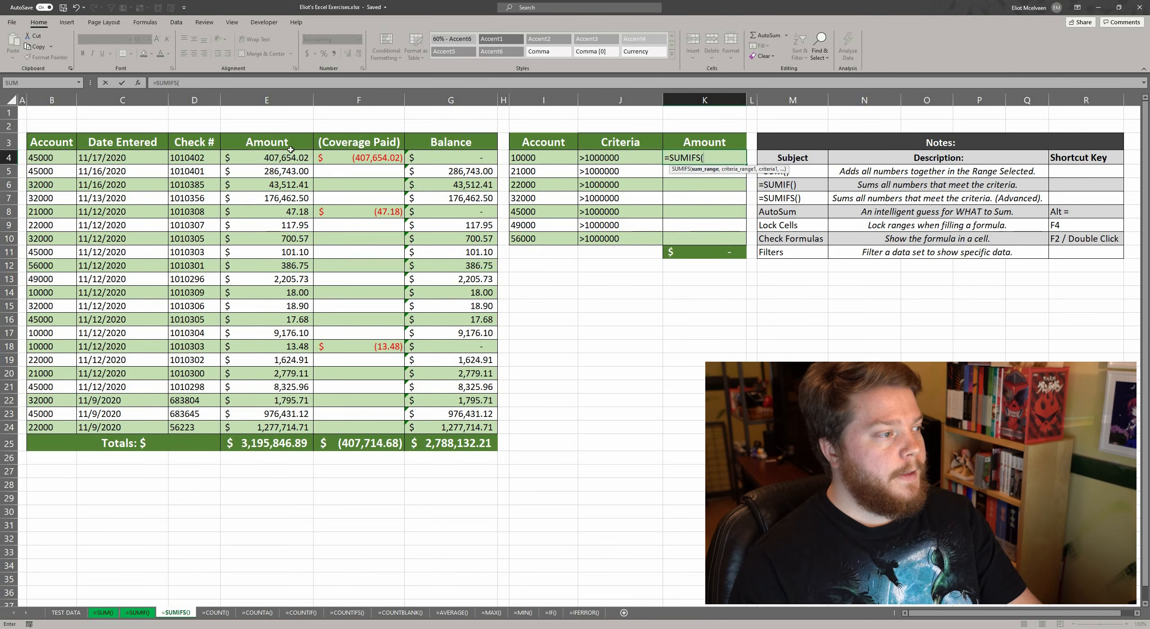
pyautogui.moveTo(290, 158); pyautogui.dragTo(286, 429)
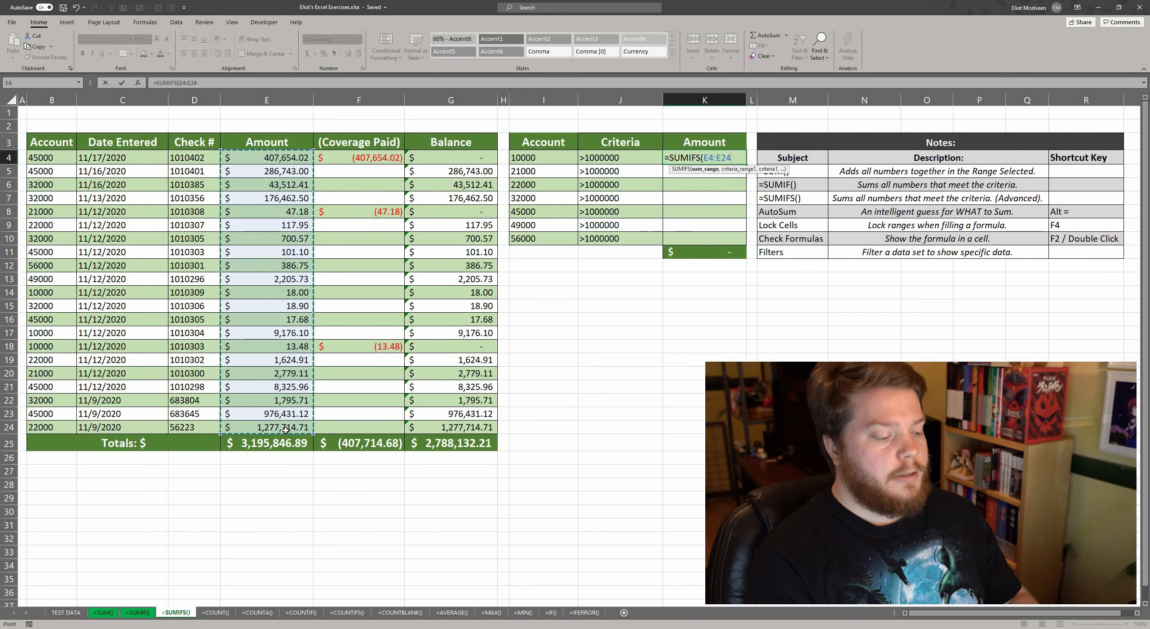
pyautogui.press('F4')
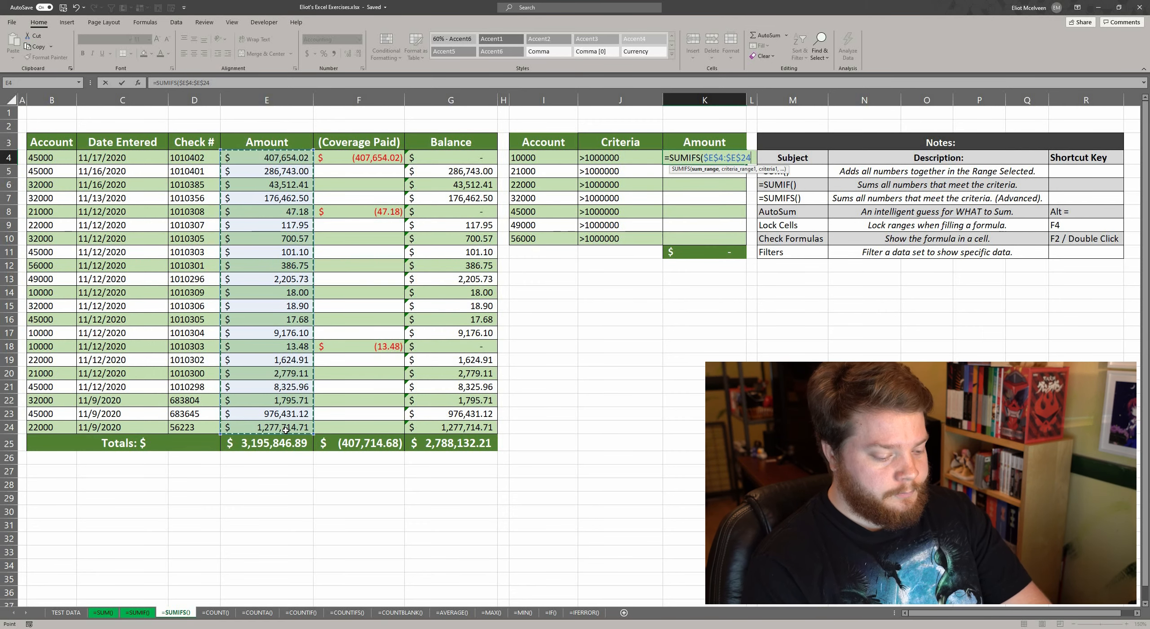
pyautogui.write(',')
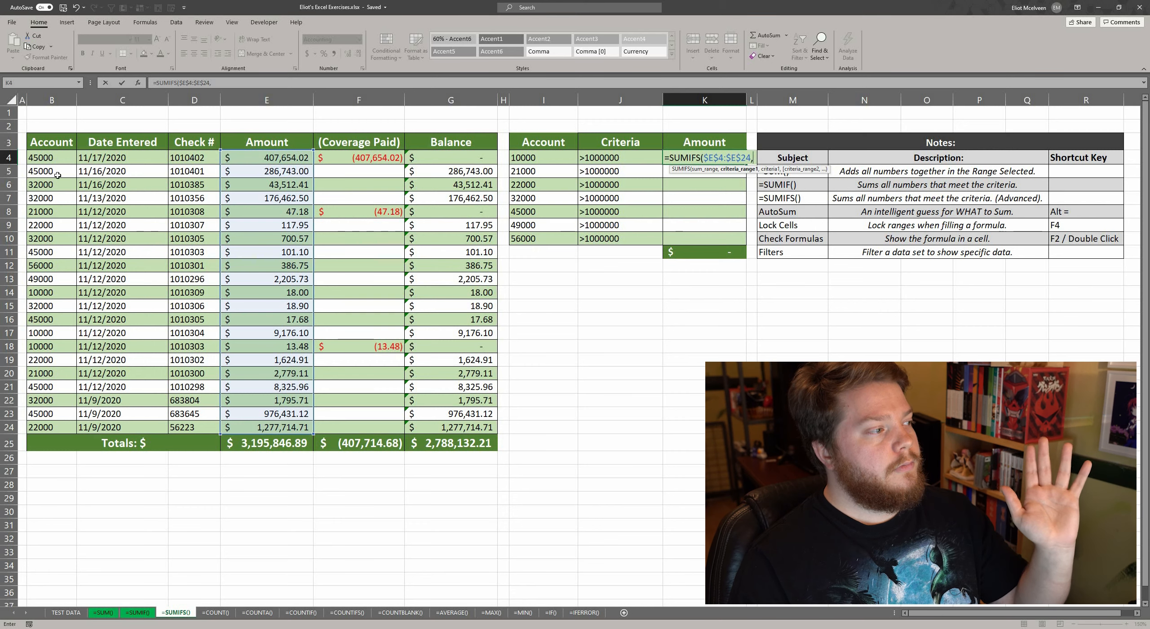
# Add the locked Account range $B$4:$B$24 as the first criteria range, with I4 as its criterion
pyautogui.moveTo(52, 157); pyautogui.dragTo(35, 430)
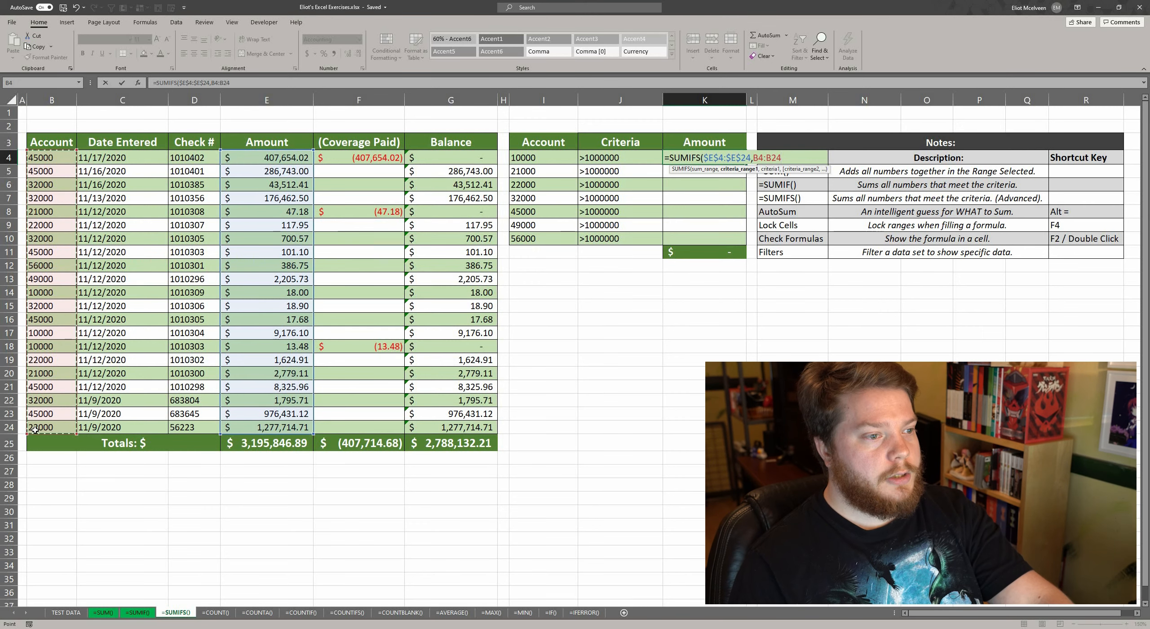
pyautogui.press('F4')
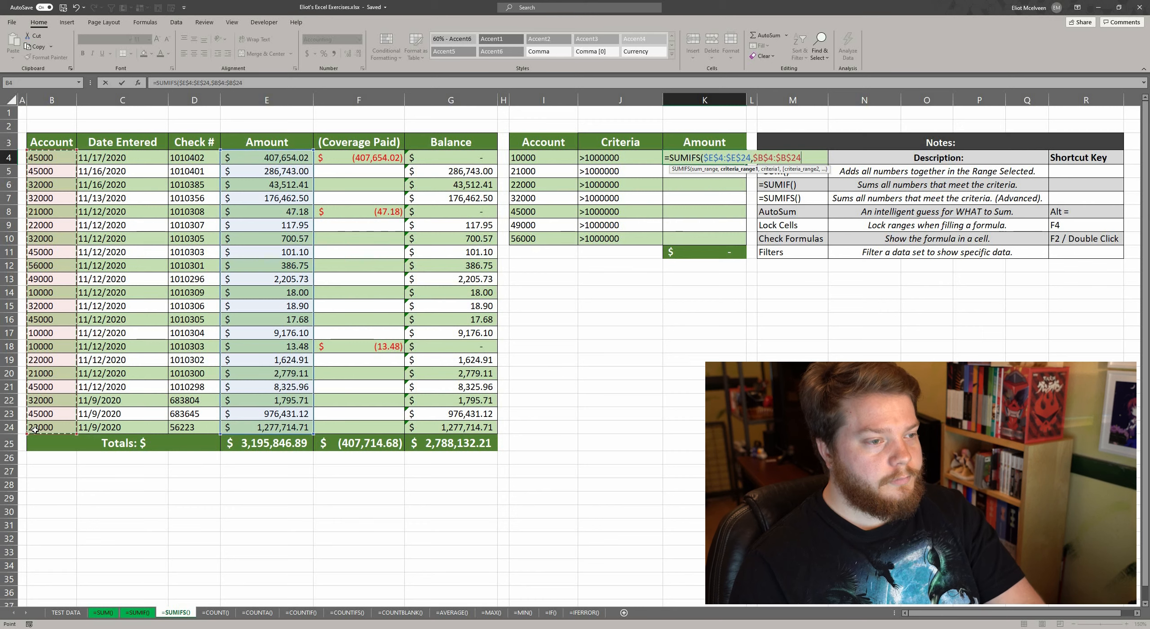
pyautogui.write(',')
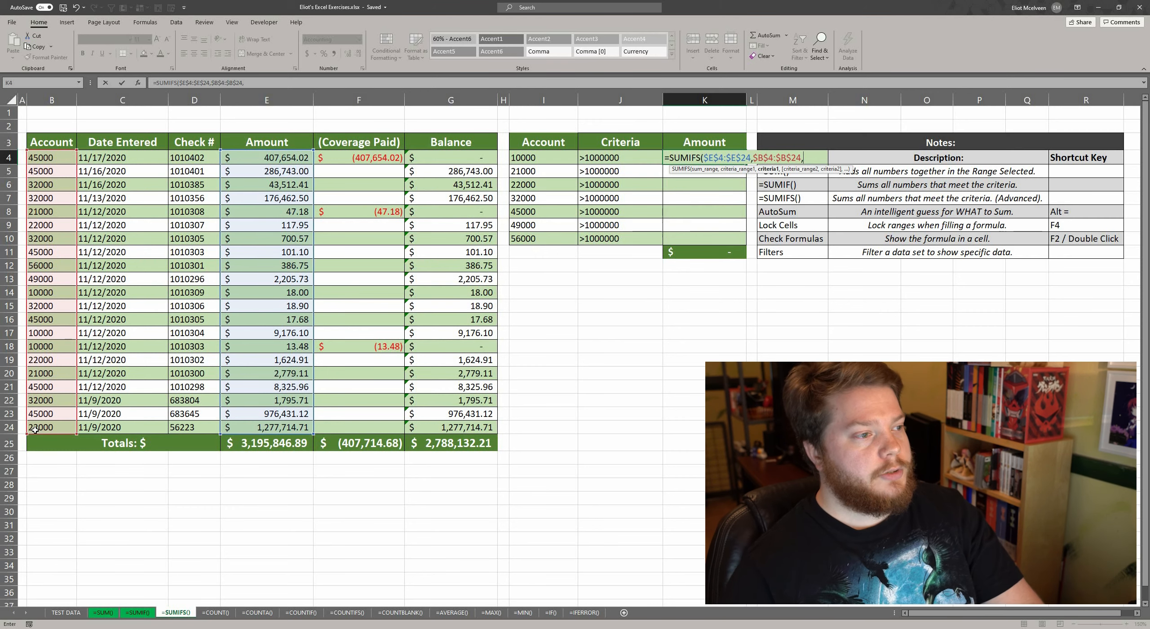
pyautogui.click(524, 161)
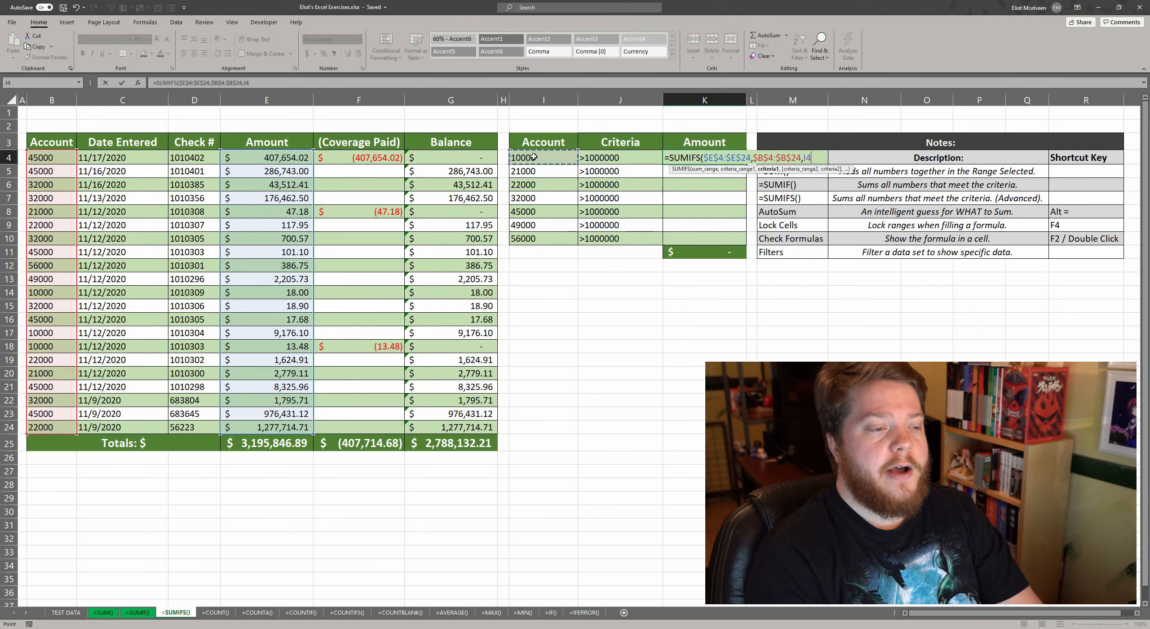
pyautogui.write(',')
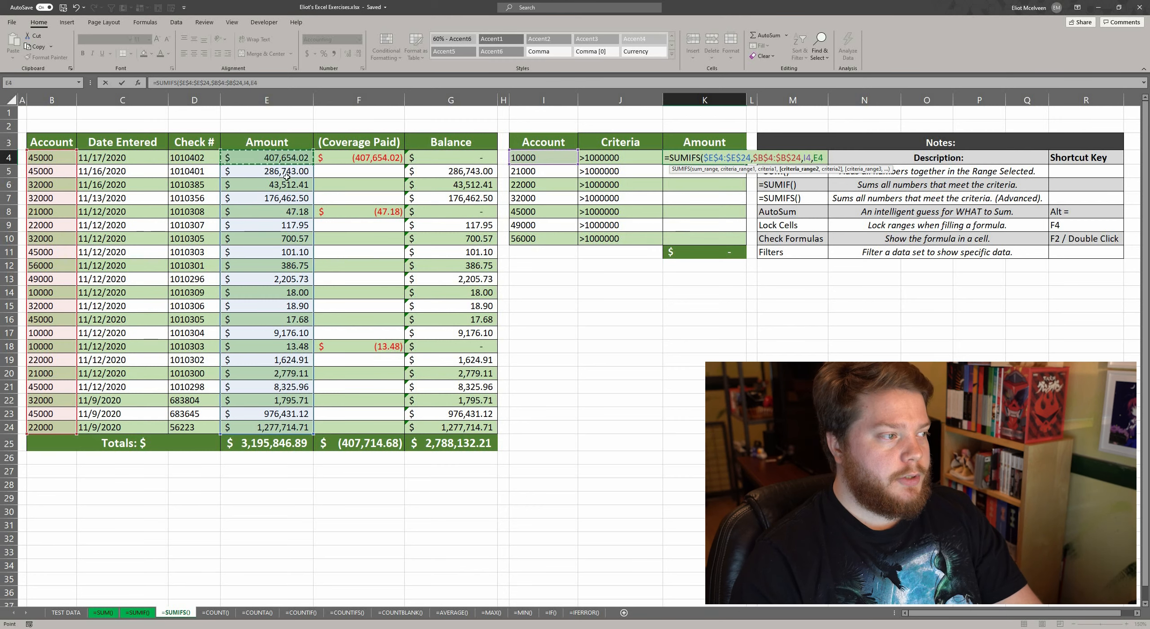
# Complete the SUMIFS formula with the locked range $E$4:$E$24 as second criteria range and J4 as its criterion
pyautogui.moveTo(287, 176); pyautogui.dragTo(286, 196)
pyautogui.moveTo(284, 245); pyautogui.dragTo(275, 346)
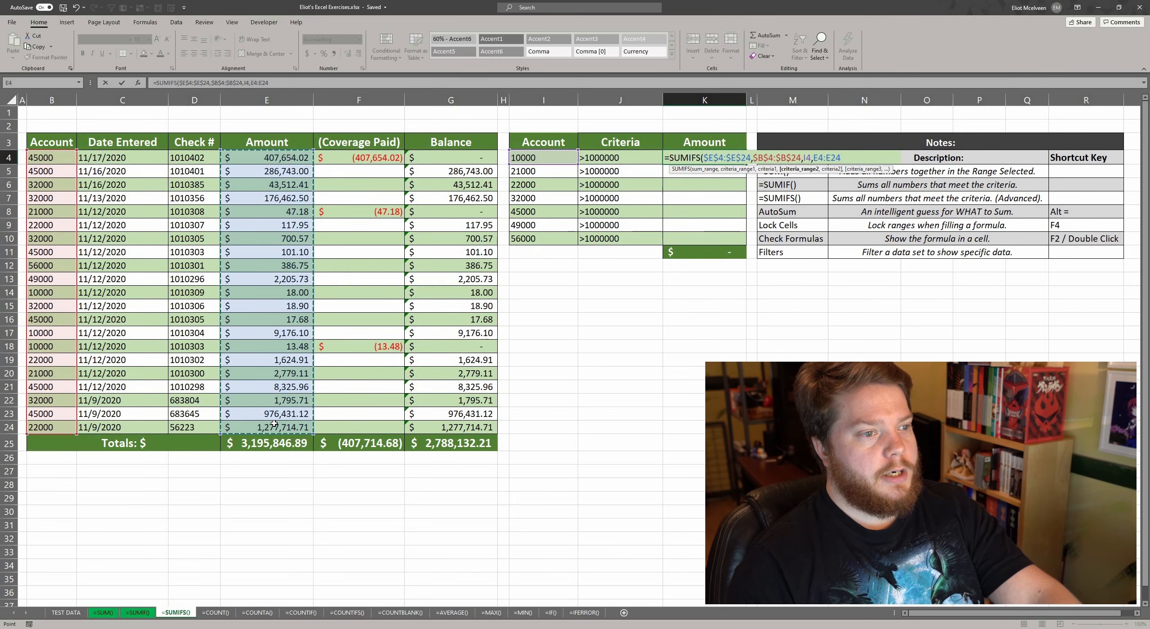
pyautogui.press('F4')
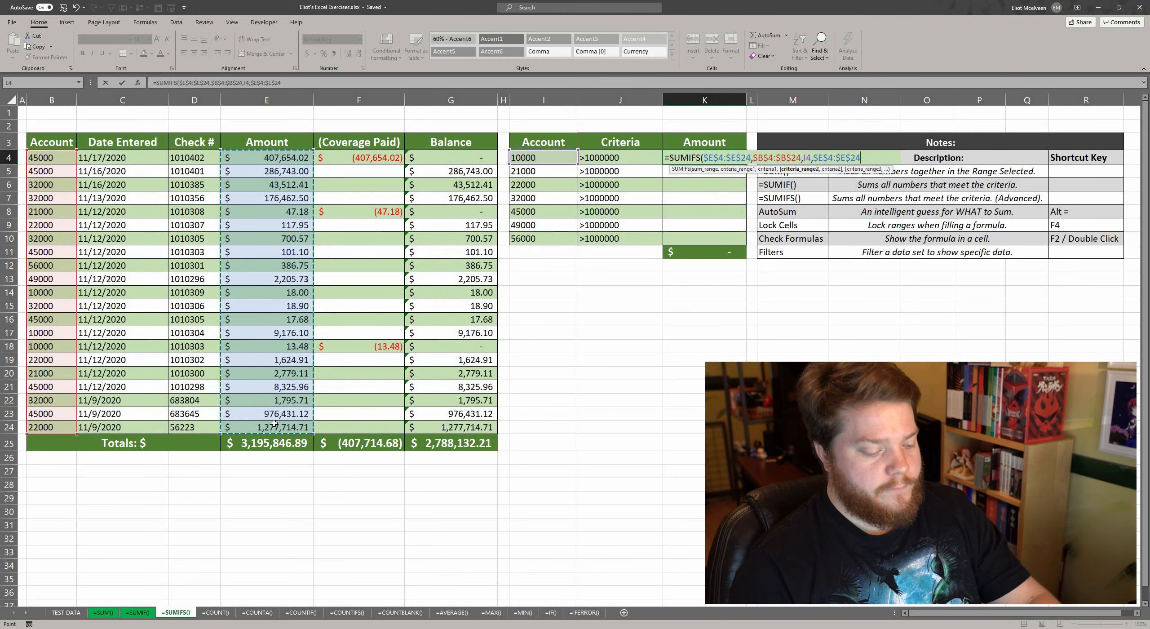
pyautogui.write(',')
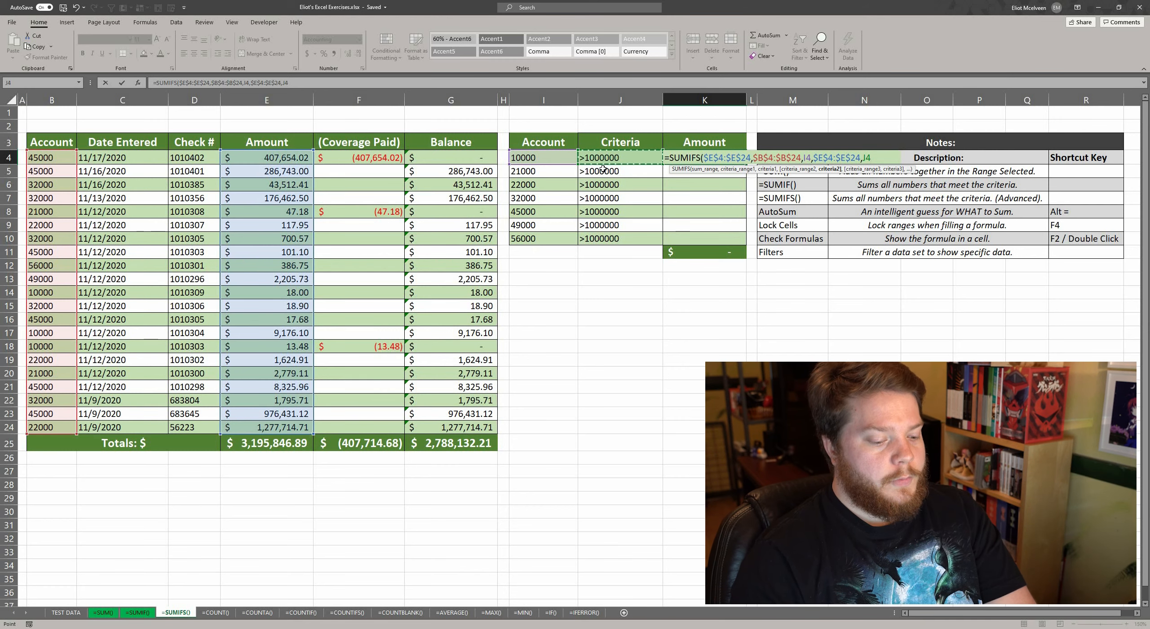
pyautogui.press('Return')
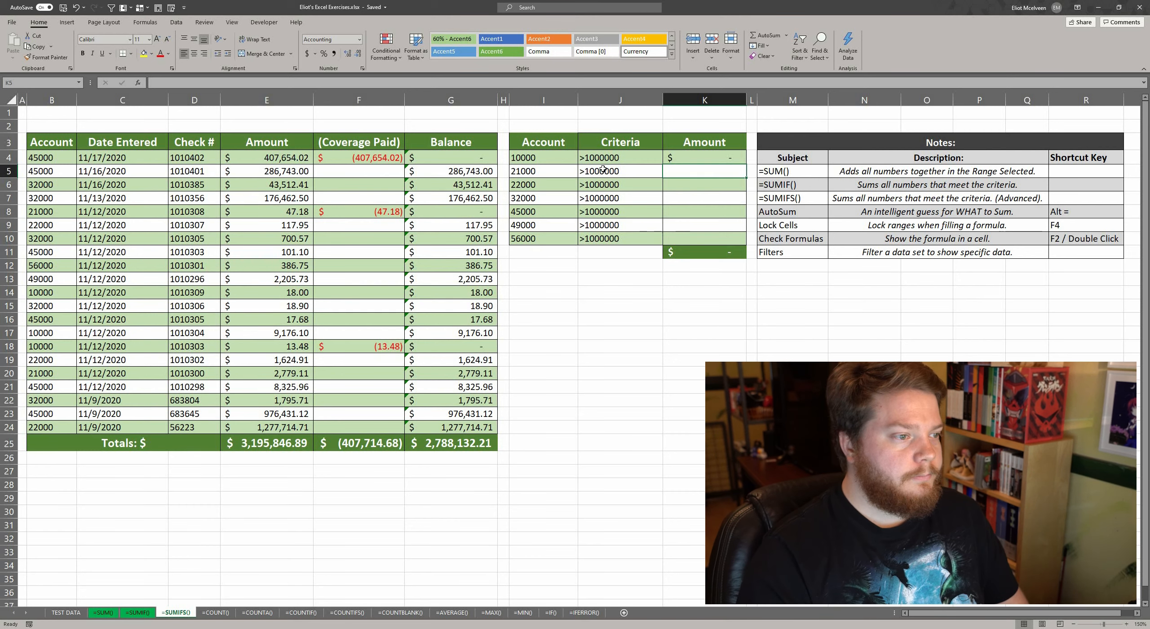
# Fill the SUMIFS formula from K4 down to K10 and check the criteria of the 22000 account row
pyautogui.click(698, 157)
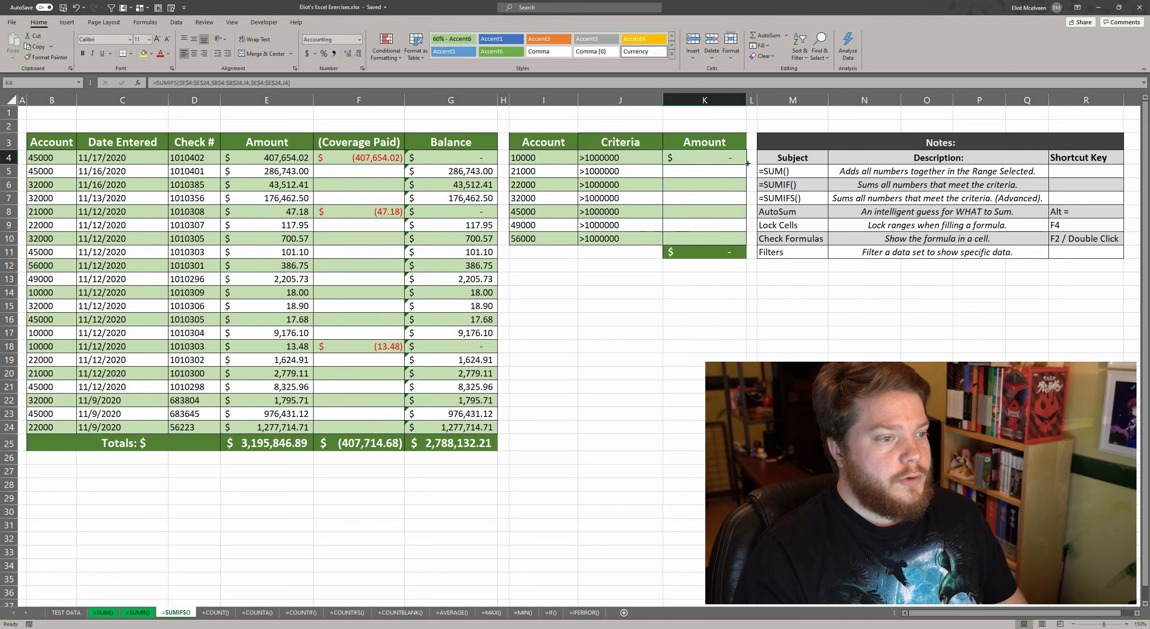
pyautogui.moveTo(747, 166); pyautogui.dragTo(728, 245)
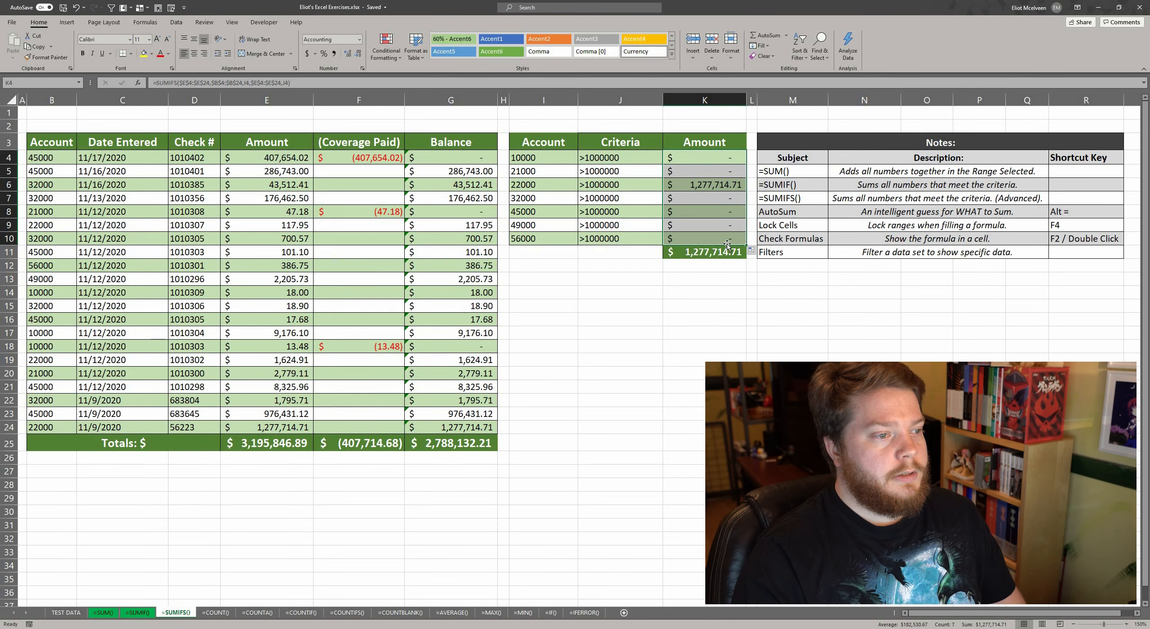
pyautogui.click(710, 275)
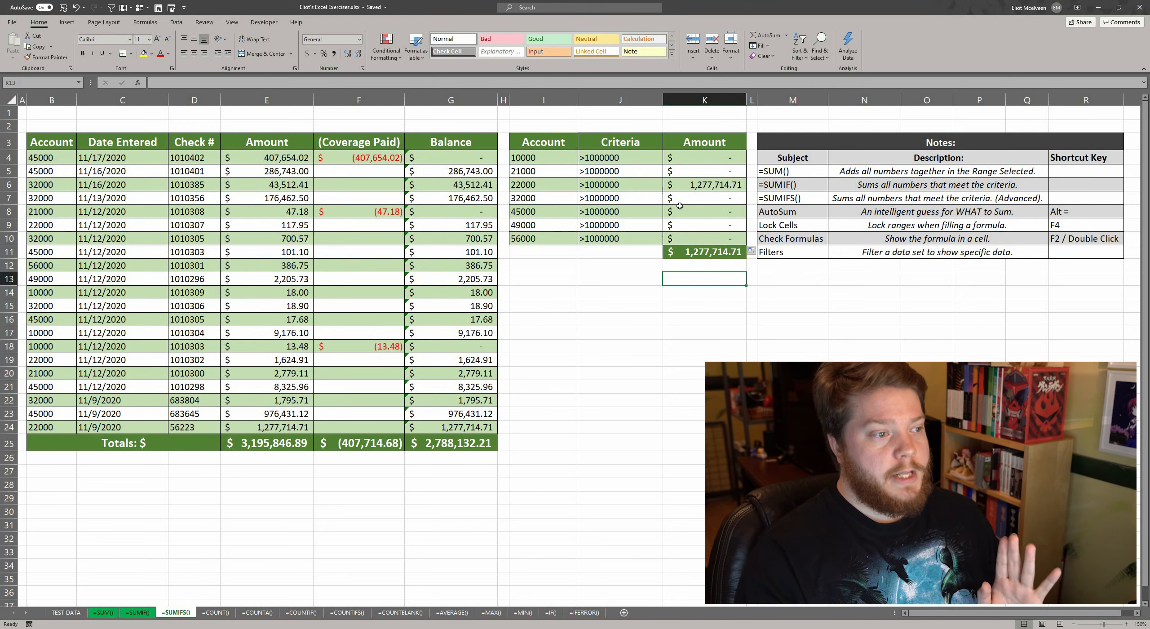
pyautogui.click(630, 183)
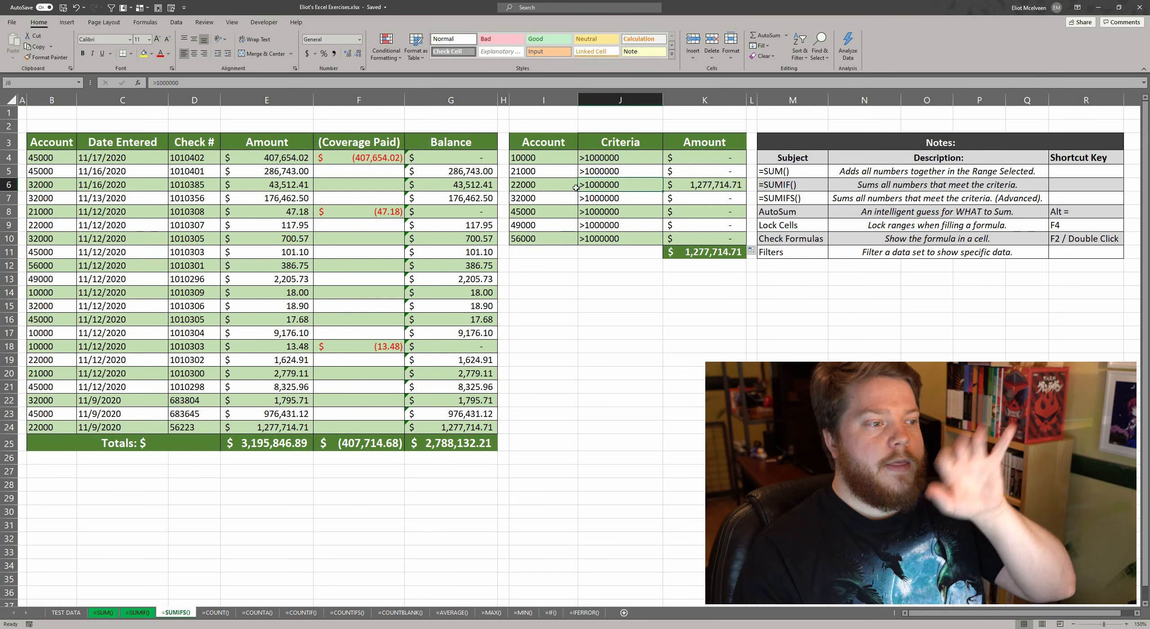
pyautogui.click(553, 187)
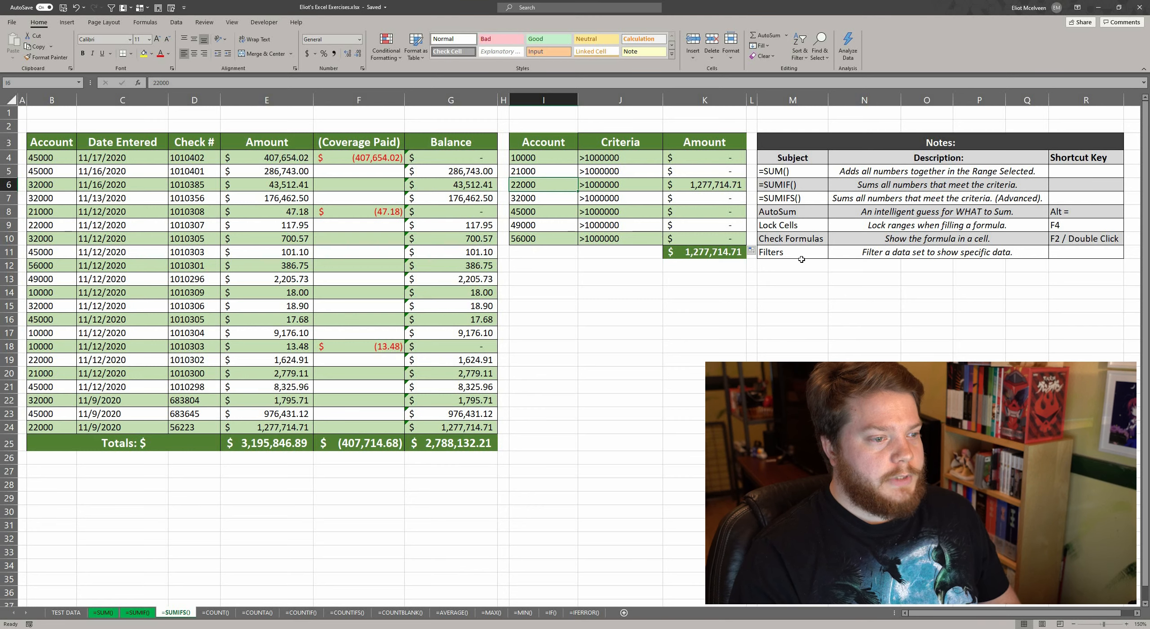
# Turn on filtering for the header row of the data table, B3:G3
pyautogui.click(870, 256)
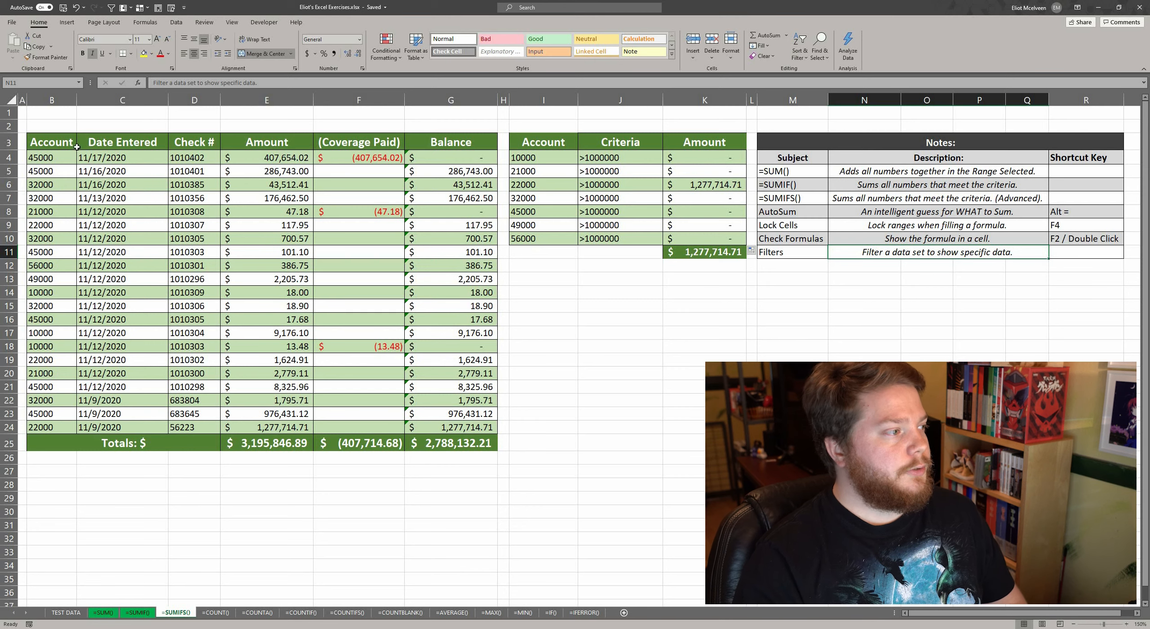
pyautogui.moveTo(63, 142); pyautogui.dragTo(424, 142)
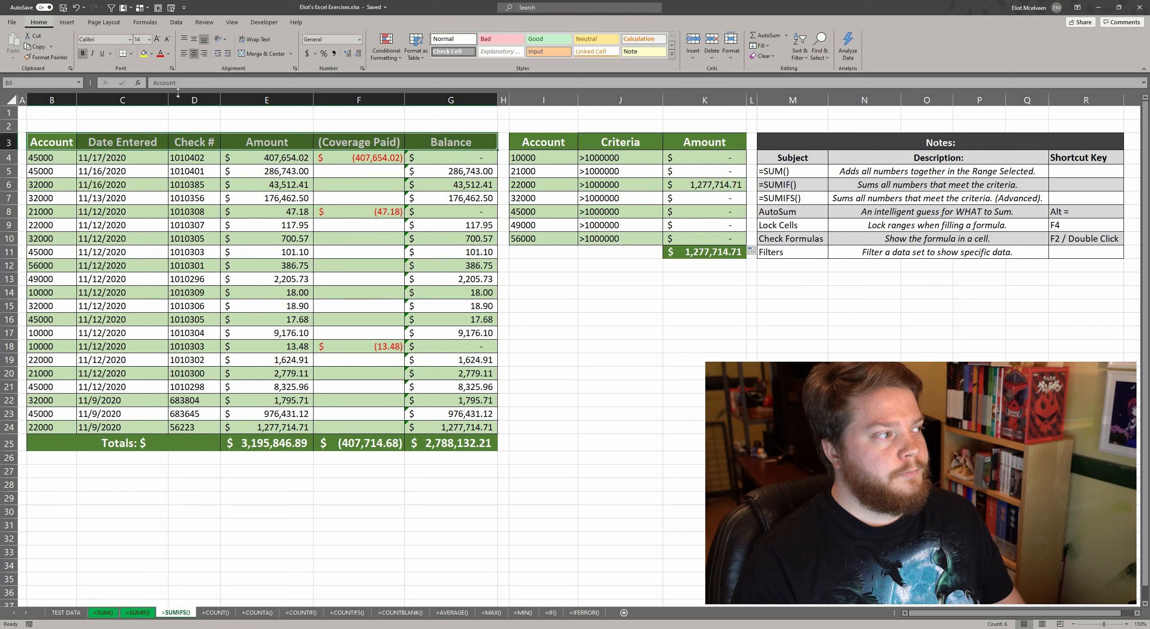
pyautogui.click(801, 60)
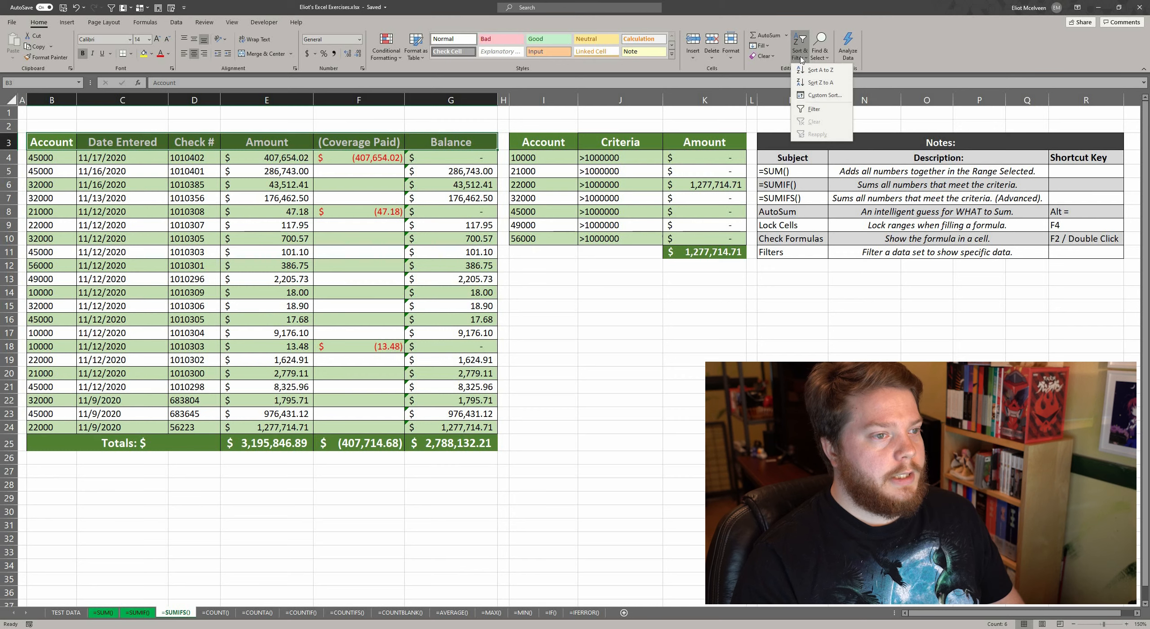
pyautogui.click(821, 112)
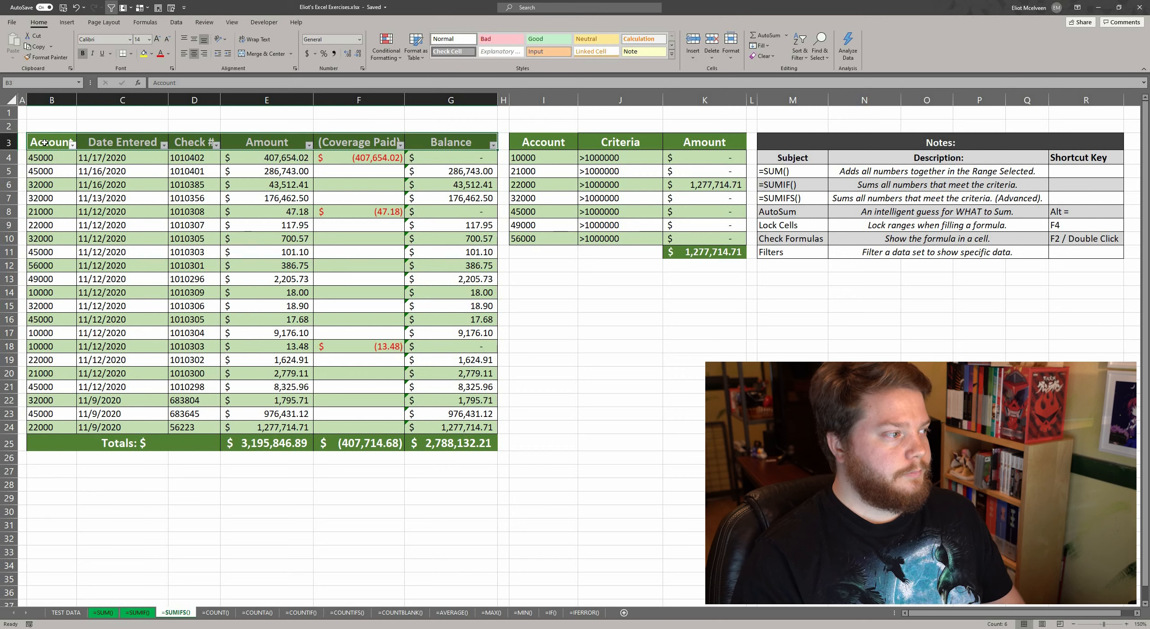
# Filter the data table's Account column to show only account 22000
pyautogui.click(76, 152)
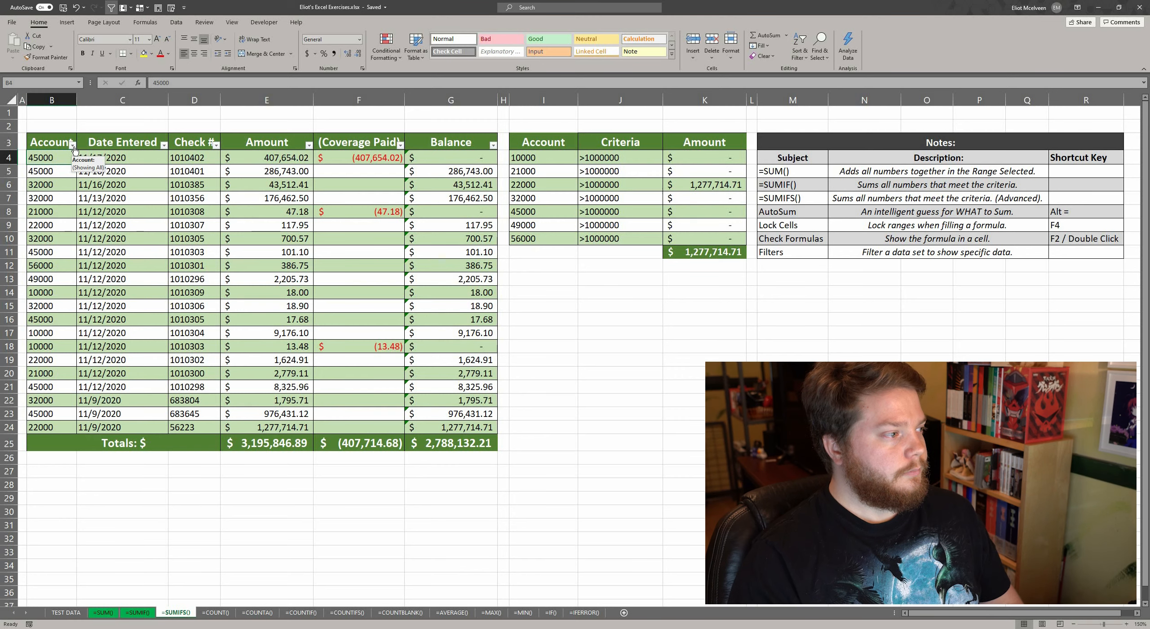
pyautogui.click(72, 145)
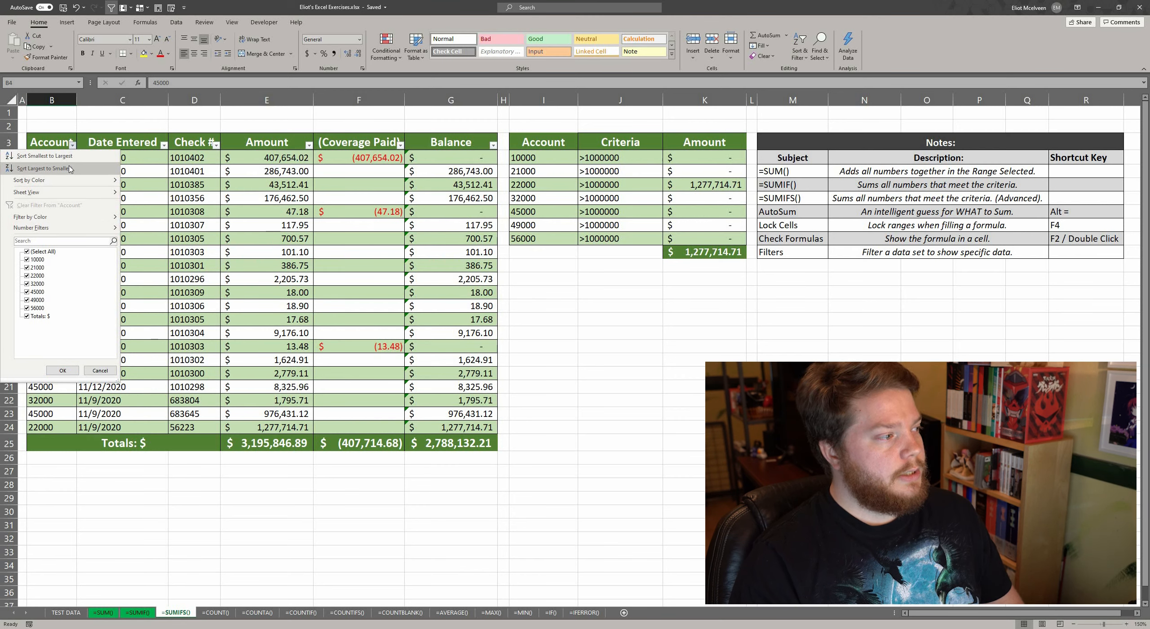
pyautogui.moveTo(101, 193)
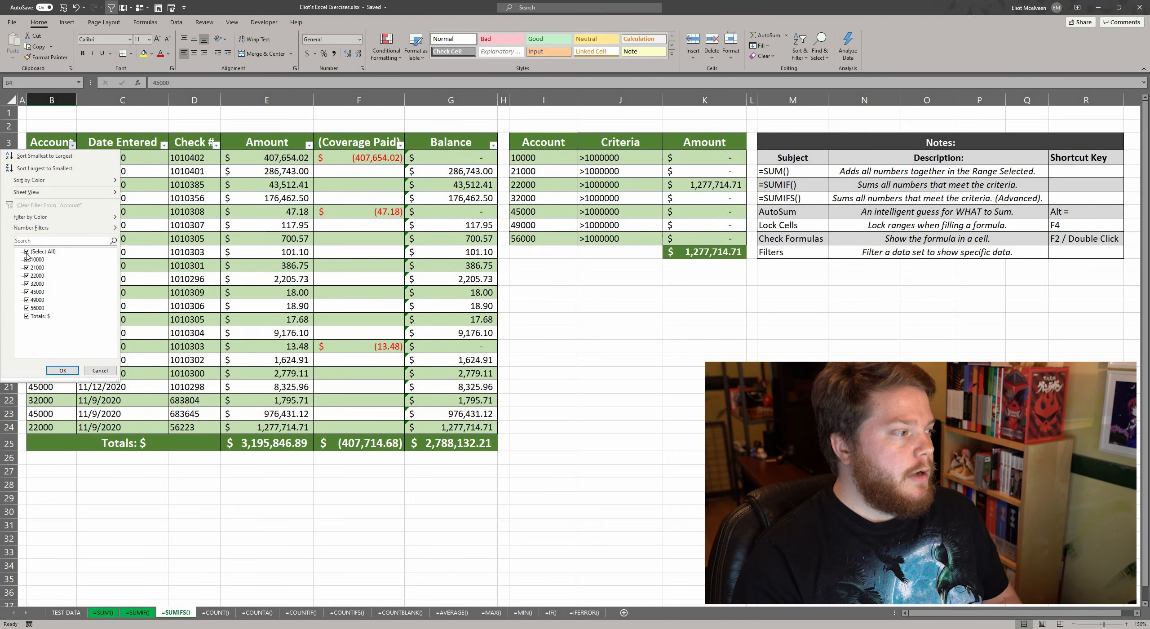
pyautogui.click(27, 252)
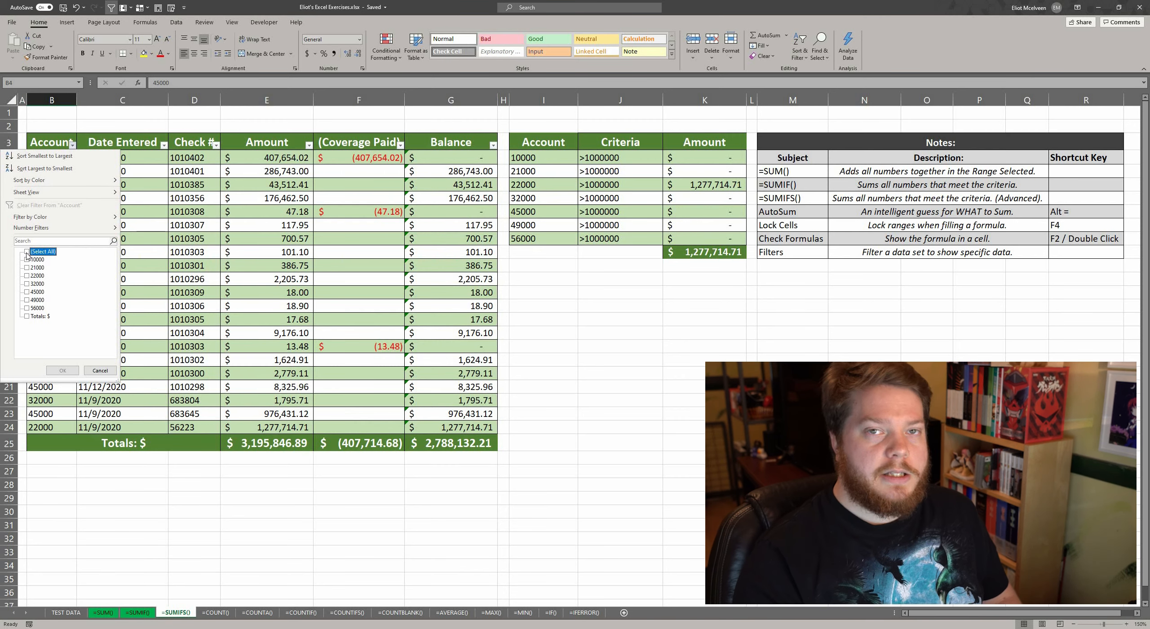
pyautogui.click(27, 275)
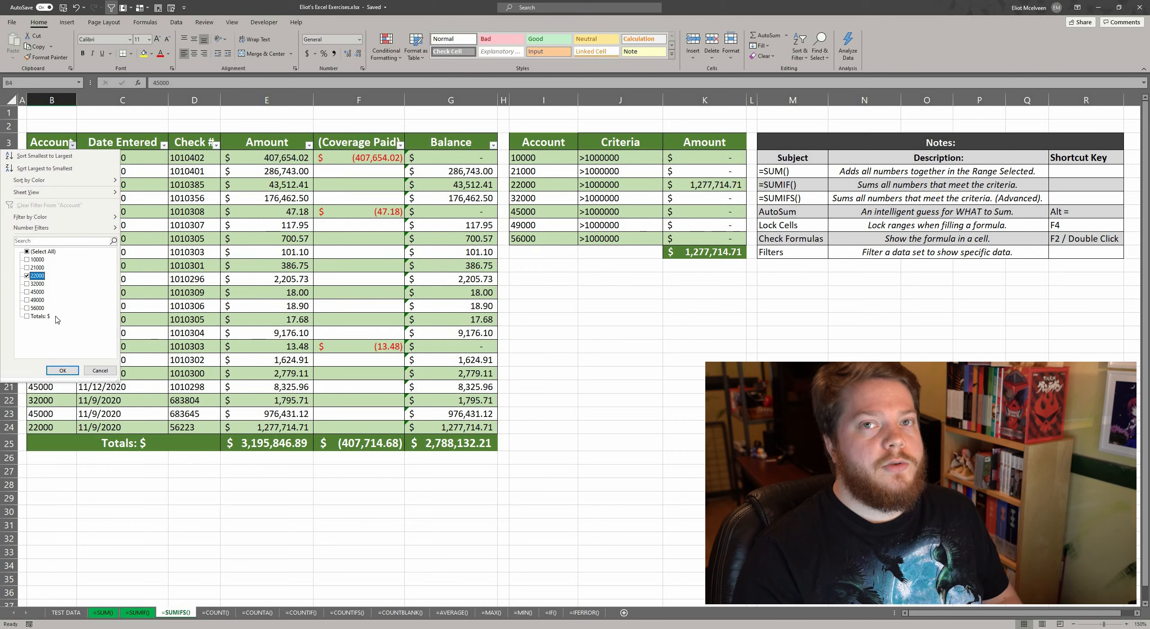
pyautogui.click(70, 373)
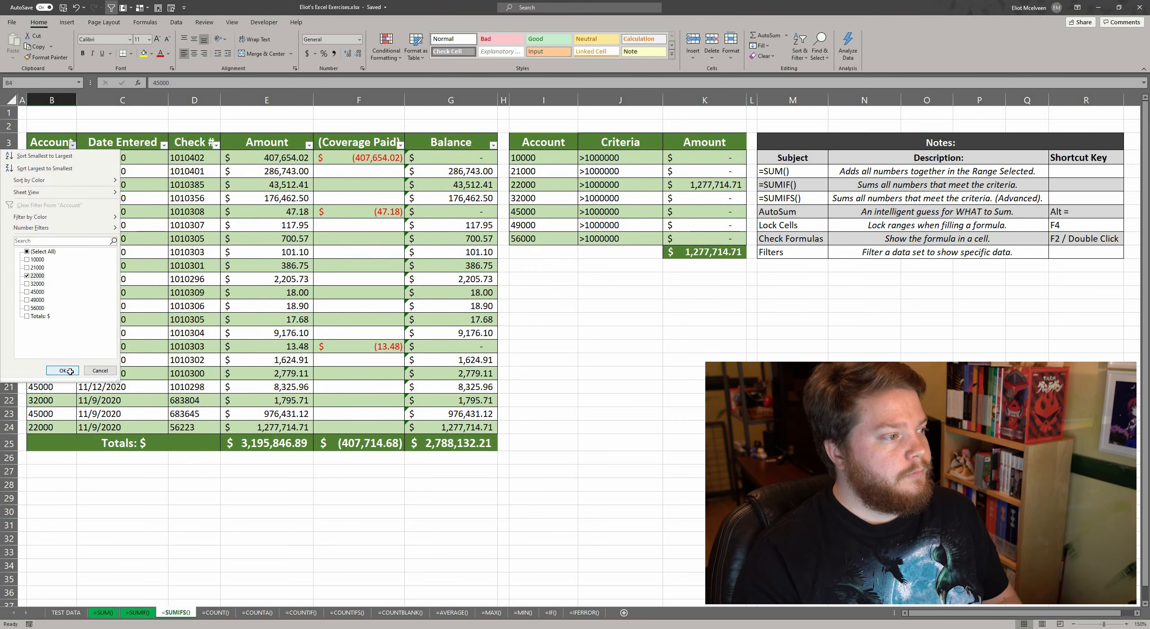
pyautogui.click(70, 371)
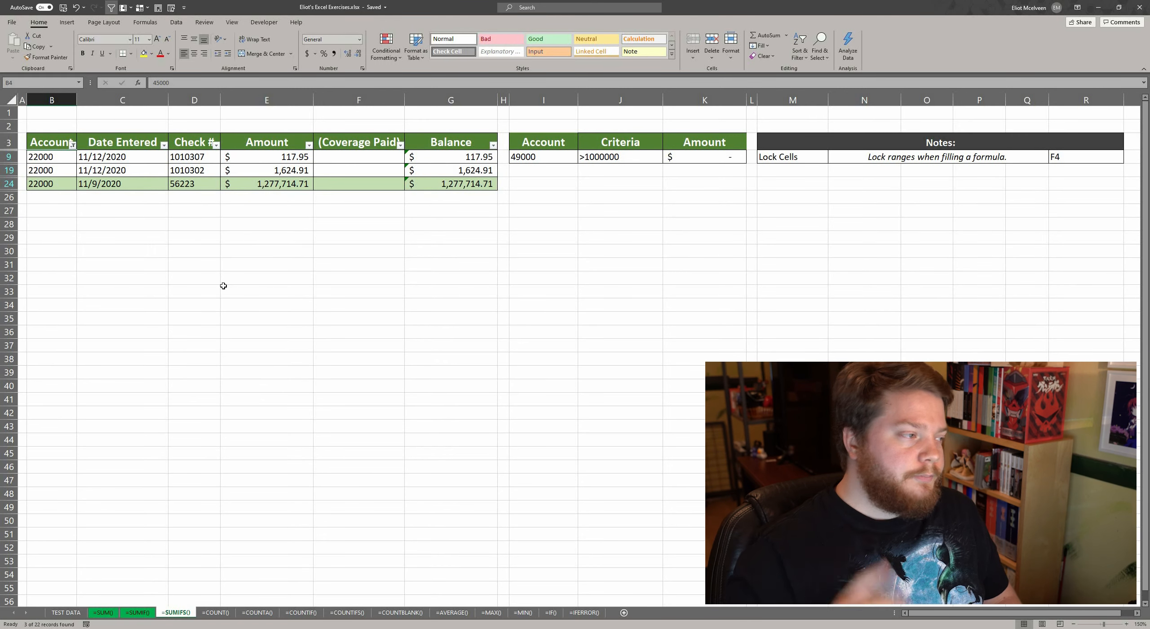
# Examine each amount of the filtered 22000 account rows against the over 1,000,000 criterion
pyautogui.click(294, 161)
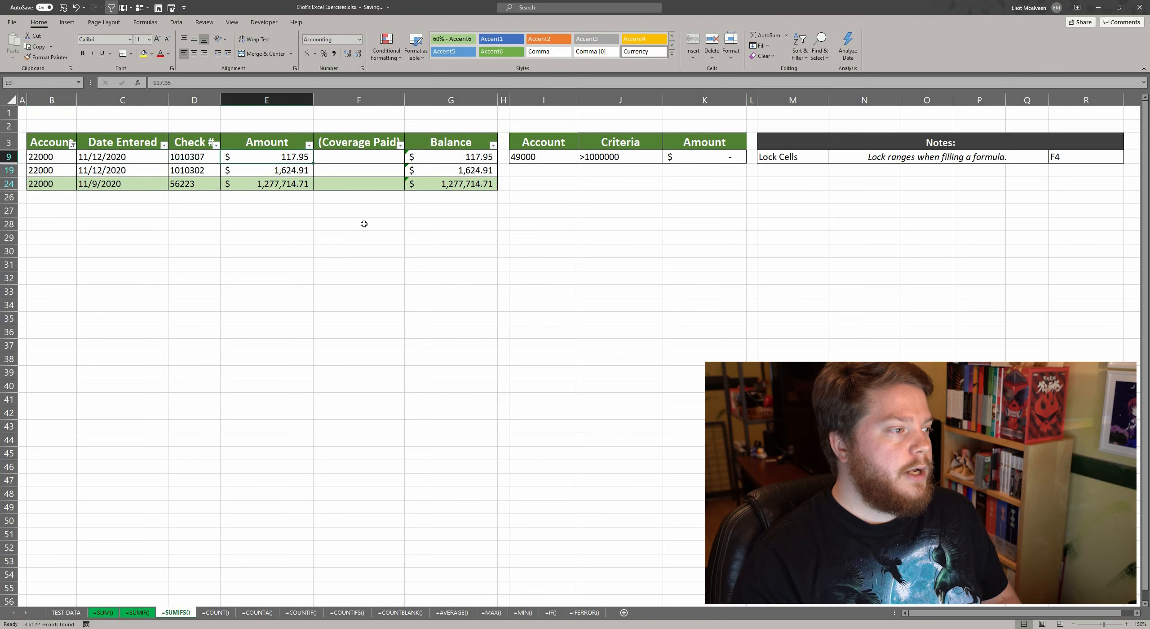
pyautogui.click(296, 173)
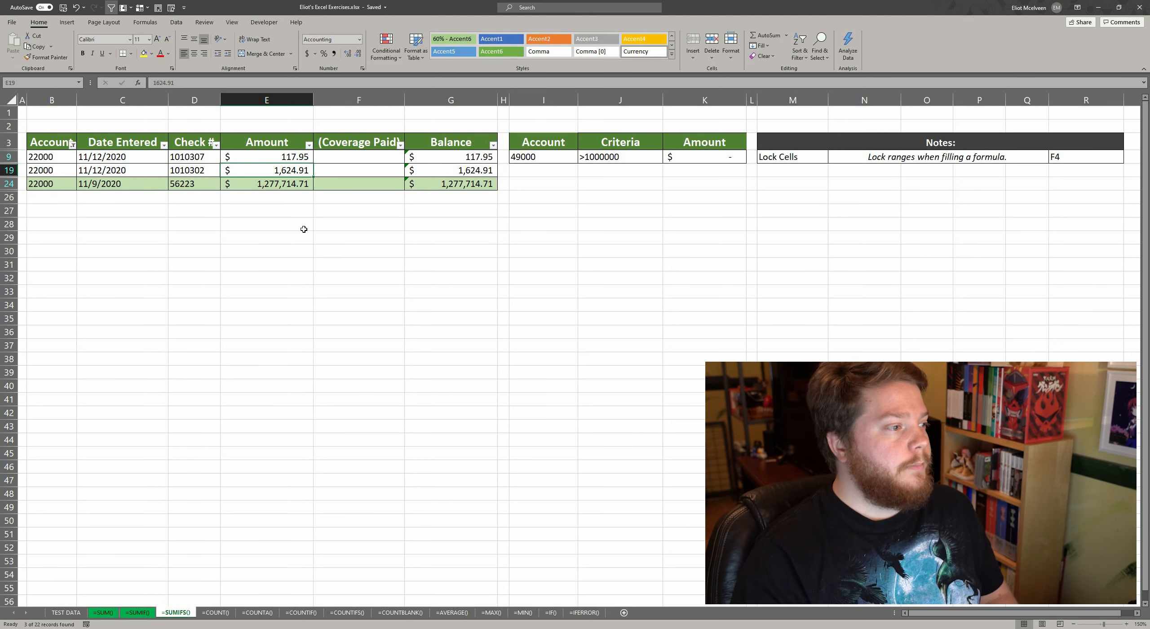
pyautogui.click(271, 187)
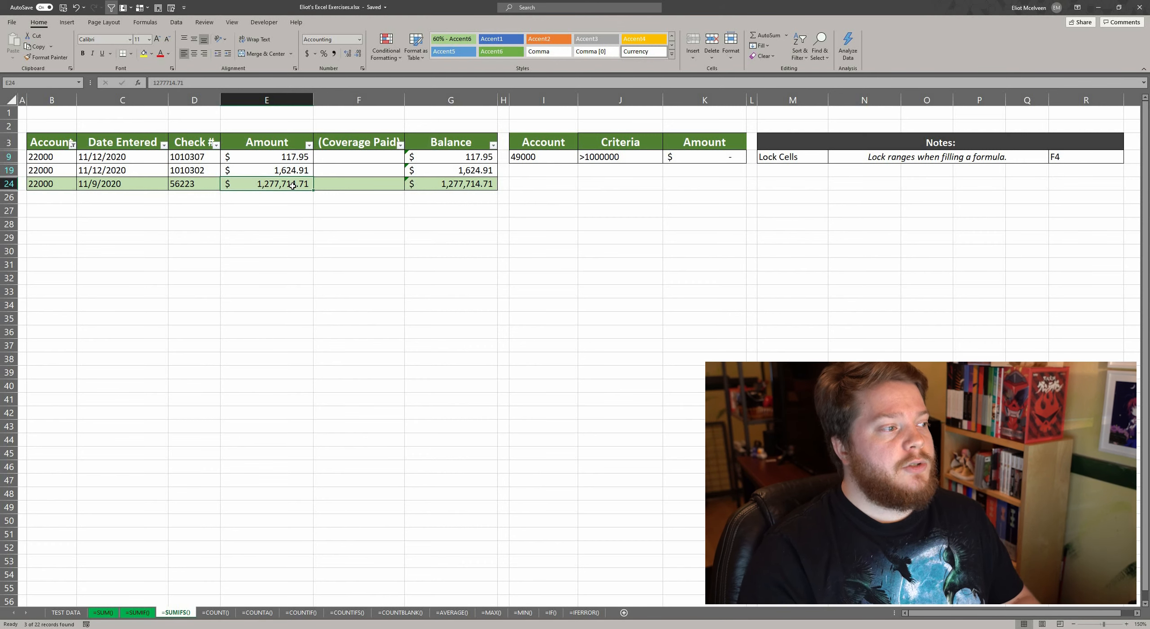
pyautogui.moveTo(295, 157); pyautogui.dragTo(294, 170)
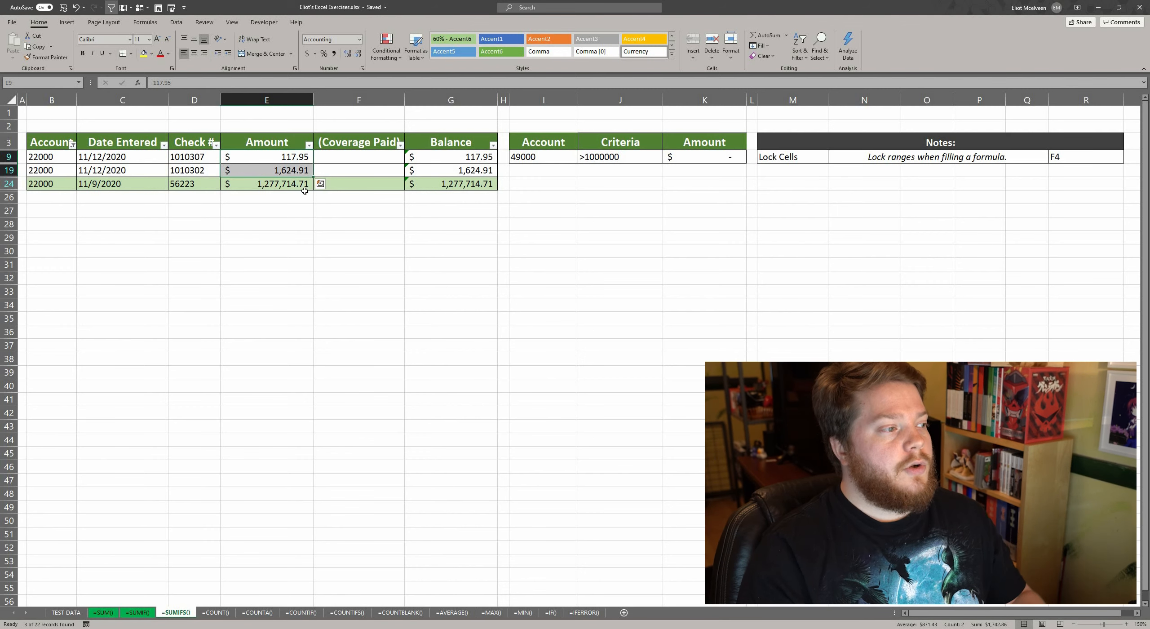
pyautogui.click(294, 183)
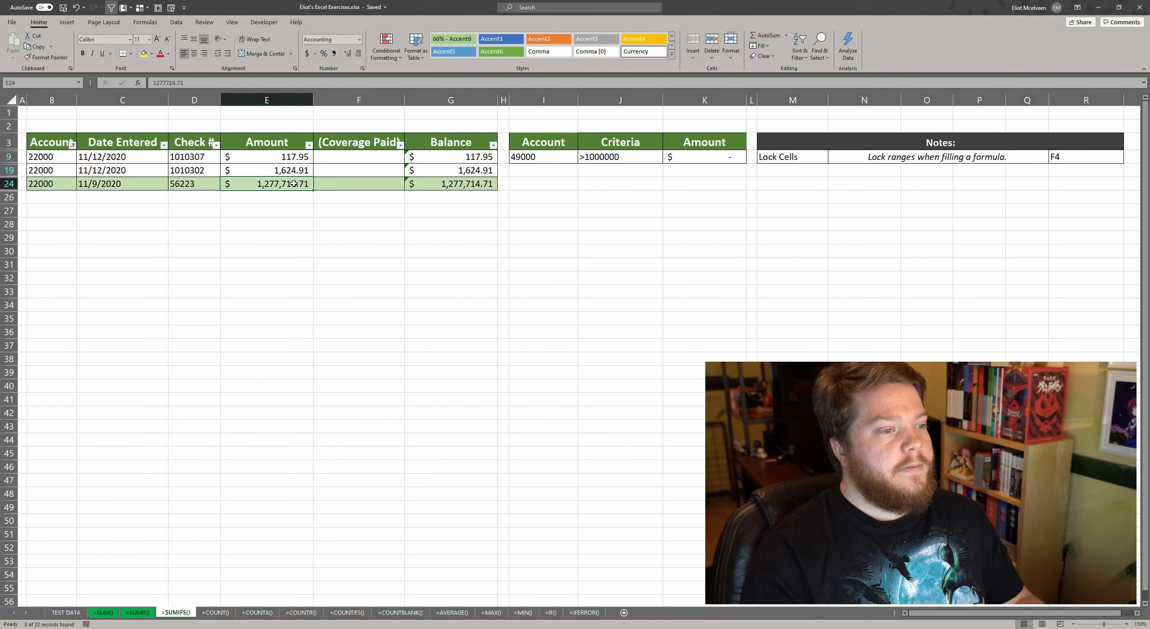
# Reselect all accounts in the Account column filter to show every row of the data table again
pyautogui.click(72, 144)
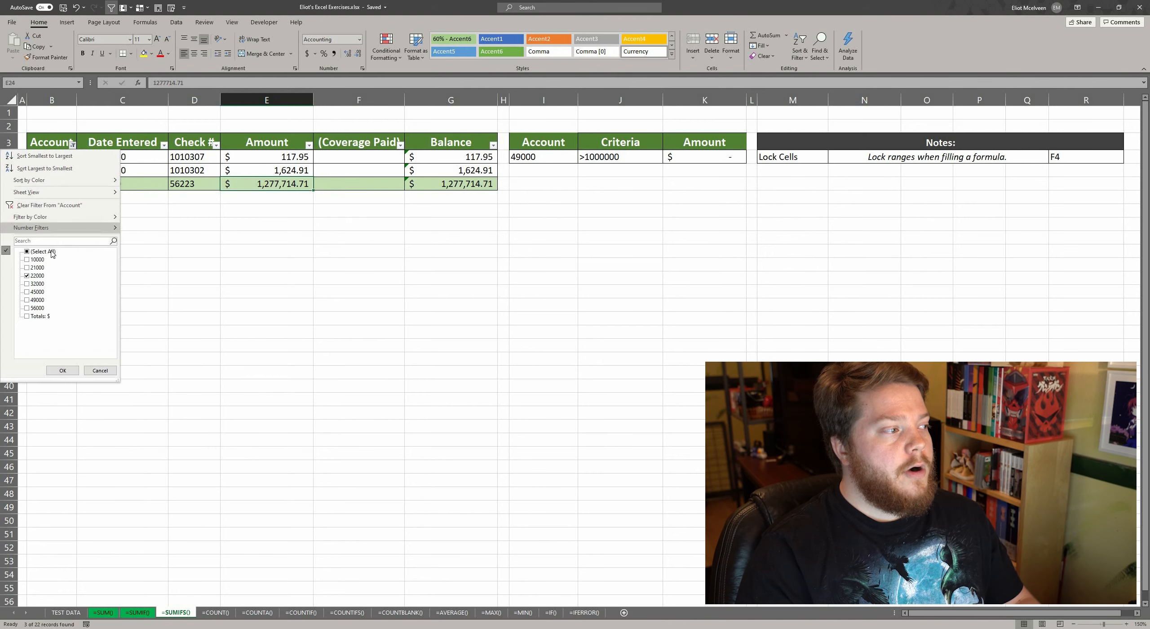
pyautogui.click(43, 251)
pyautogui.click(62, 370)
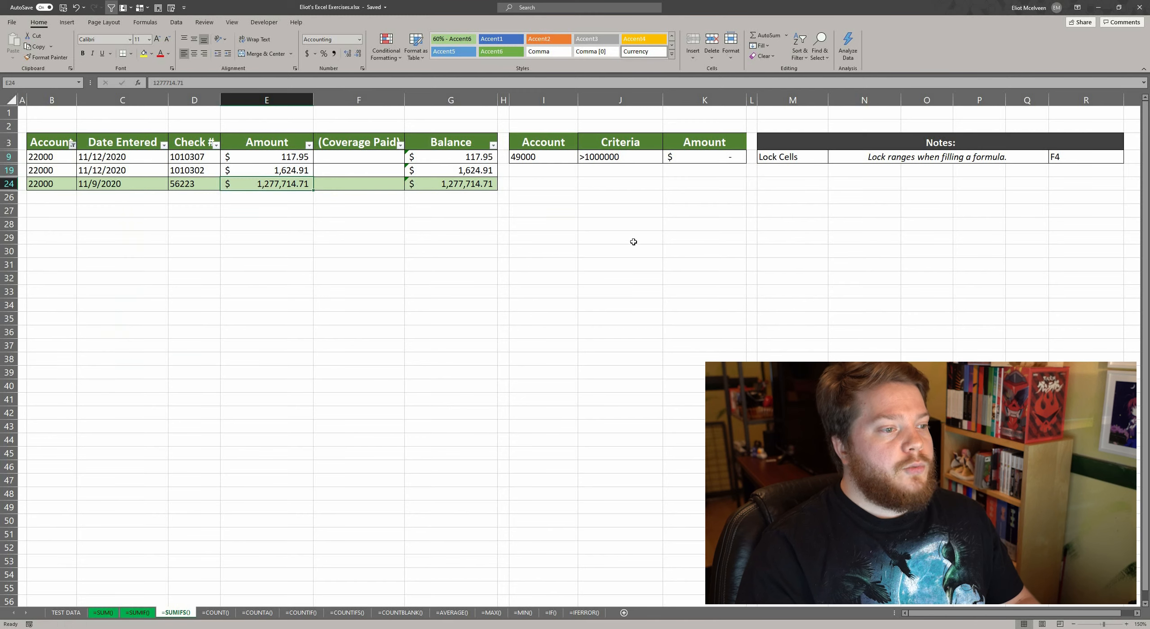
# Compare the SUMIFS result for account 22000 with the entries in the data table's Amount column
pyautogui.click(706, 186)
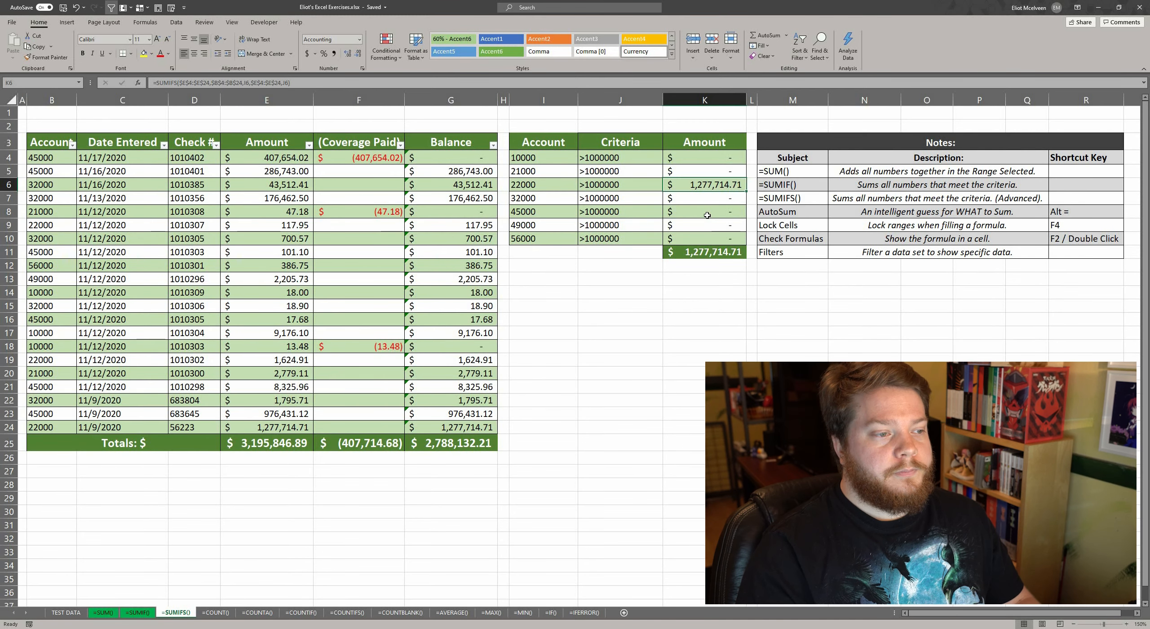
pyautogui.moveTo(285, 158); pyautogui.dragTo(284, 416)
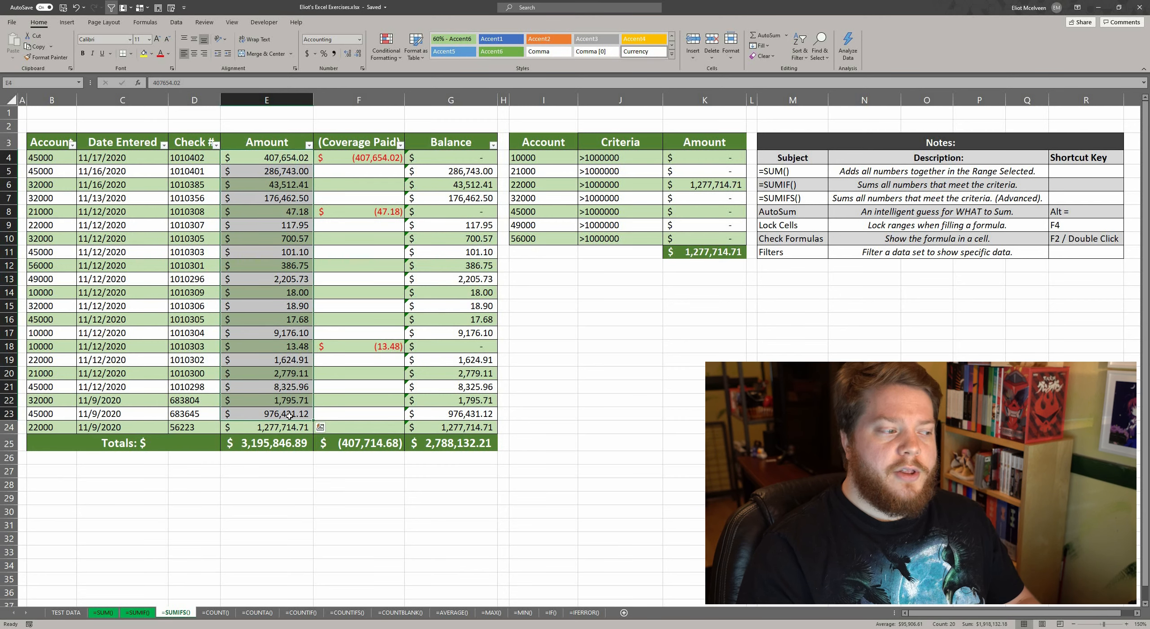
pyautogui.click(285, 418)
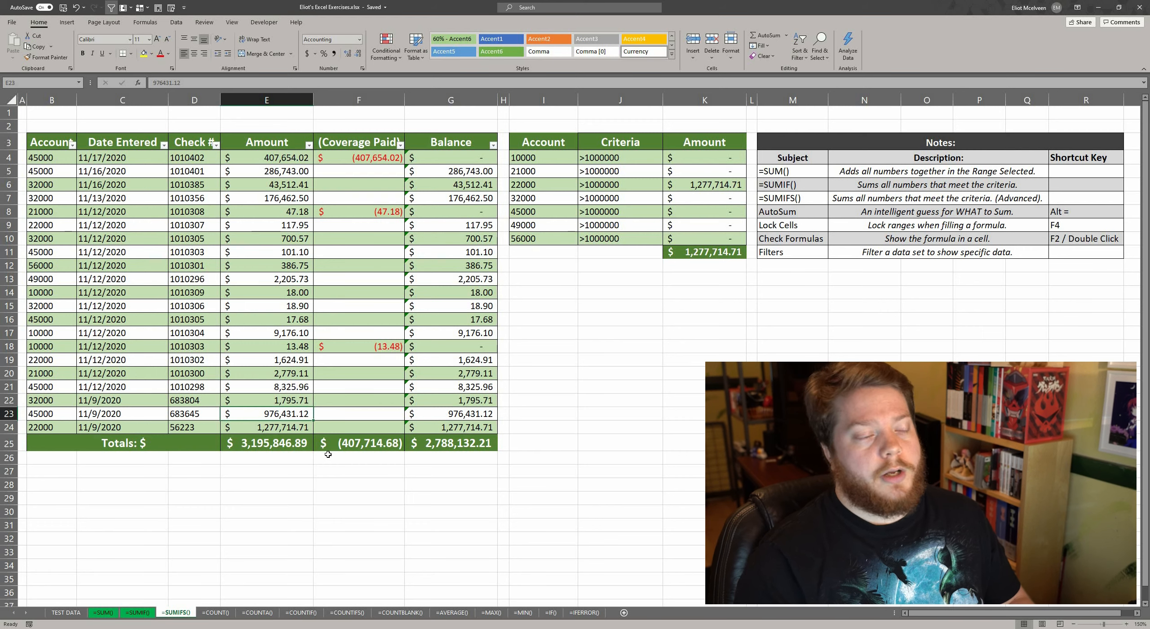
# Change the criterion for account 10000 in J4 to >10000
pyautogui.click(614, 158)
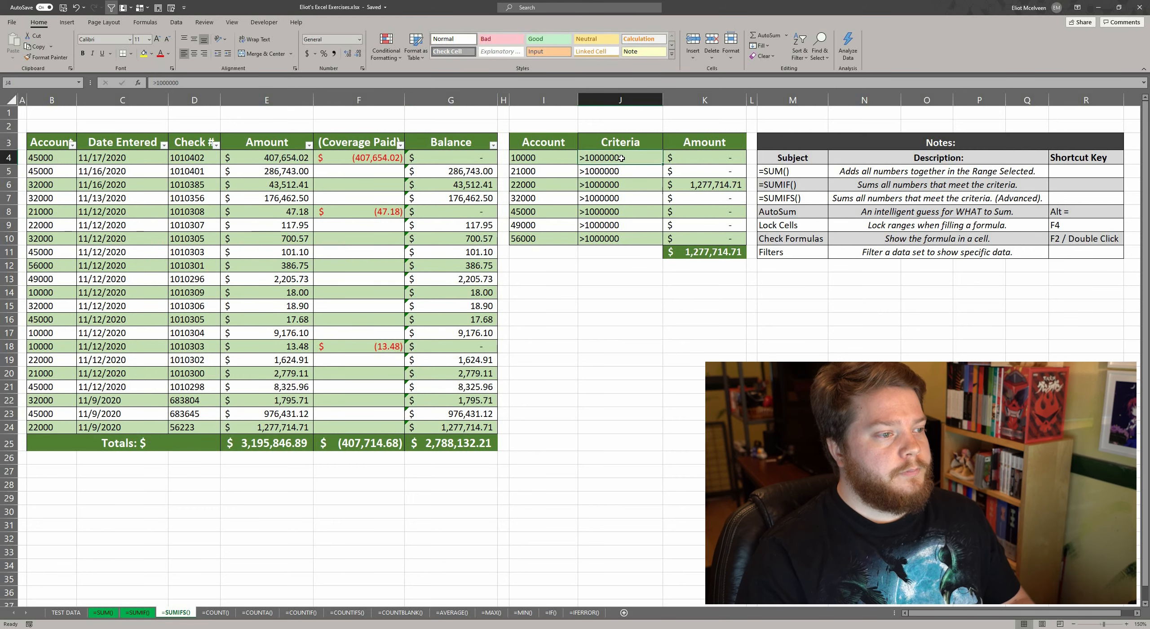
pyautogui.press('F2')
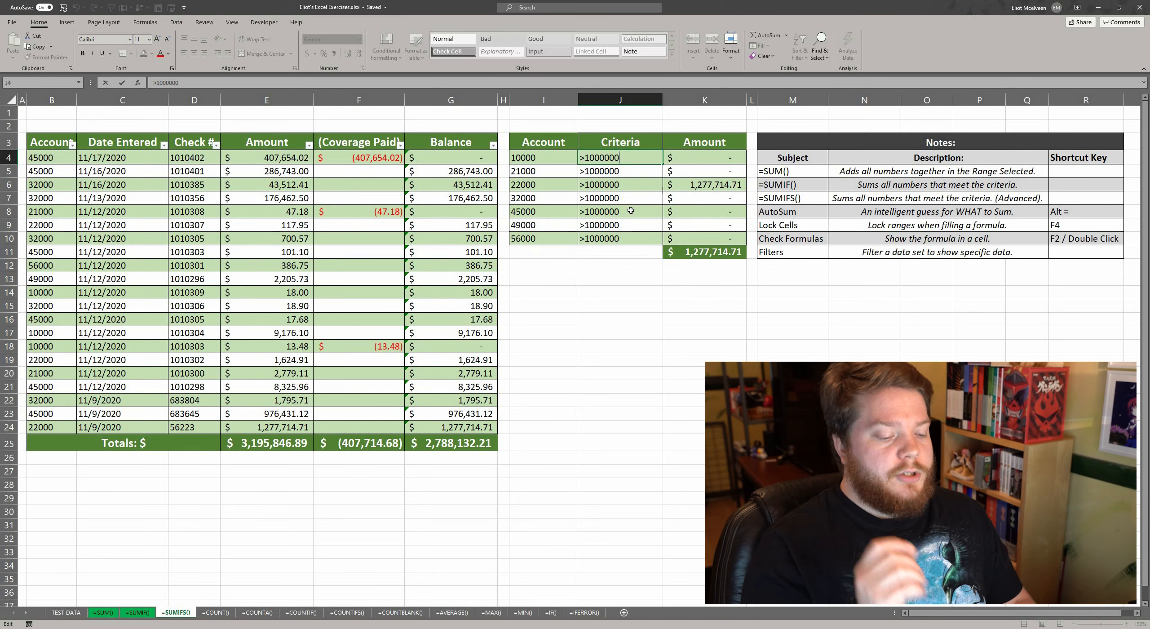
pyautogui.press('BackSpace')
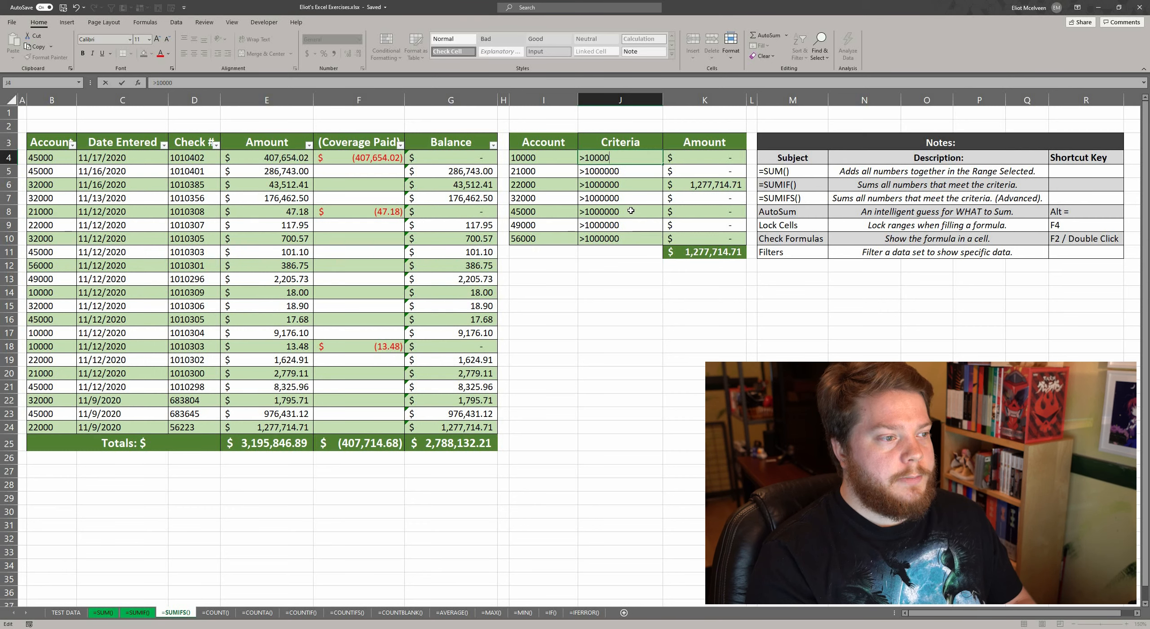
pyautogui.press('Return')
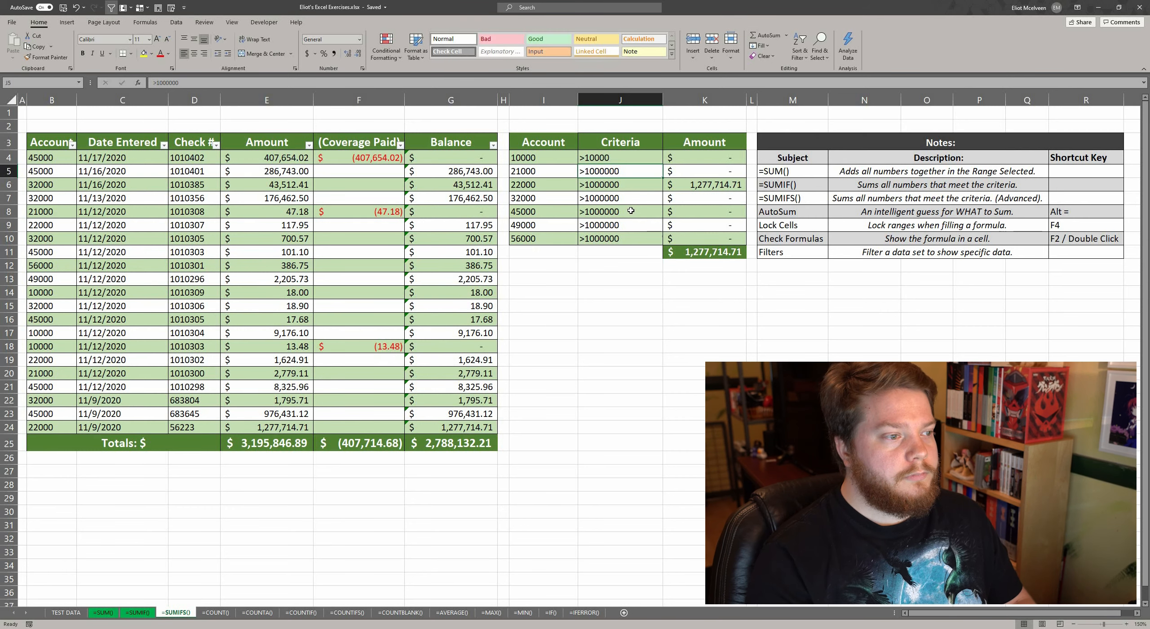
# Copy the >10000 criterion from J4 into J5:J10 for the remaining accounts
pyautogui.click(606, 157)
pyautogui.hotkey('ctrl', 'c')
pyautogui.moveTo(601, 171); pyautogui.dragTo(601, 234)
pyautogui.press('Return')
# Review the SUMIFS amounts for accounts 22000, 32000 and 45000 and the total in K11
pyautogui.click(597, 252)
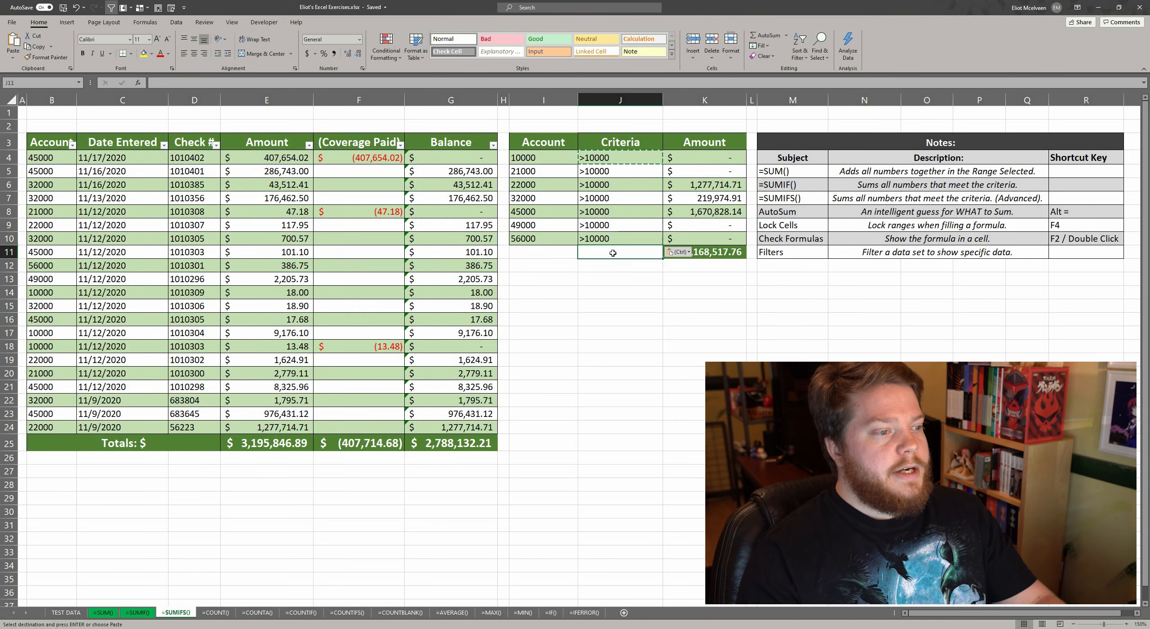
pyautogui.moveTo(711, 185); pyautogui.dragTo(712, 212)
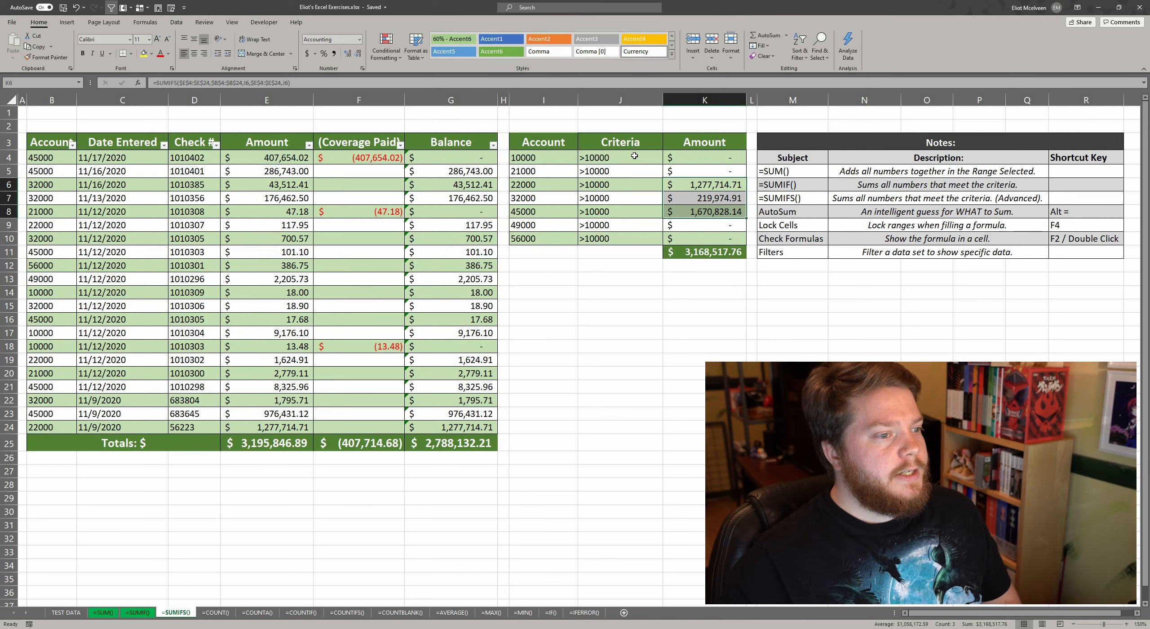
pyautogui.click(706, 258)
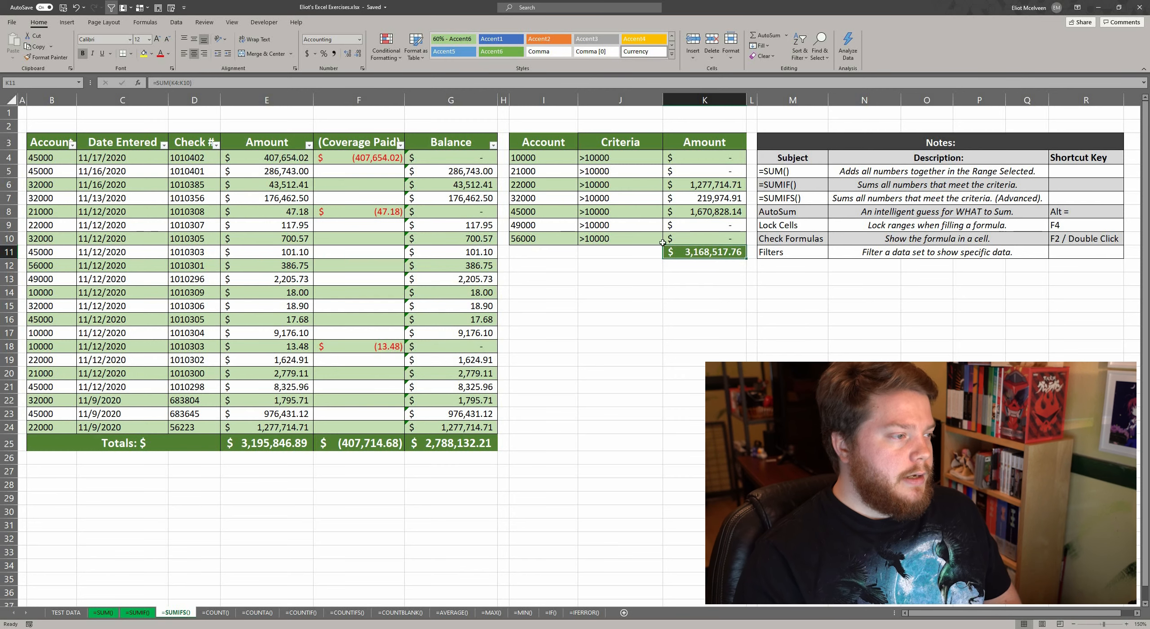
pyautogui.click(309, 145)
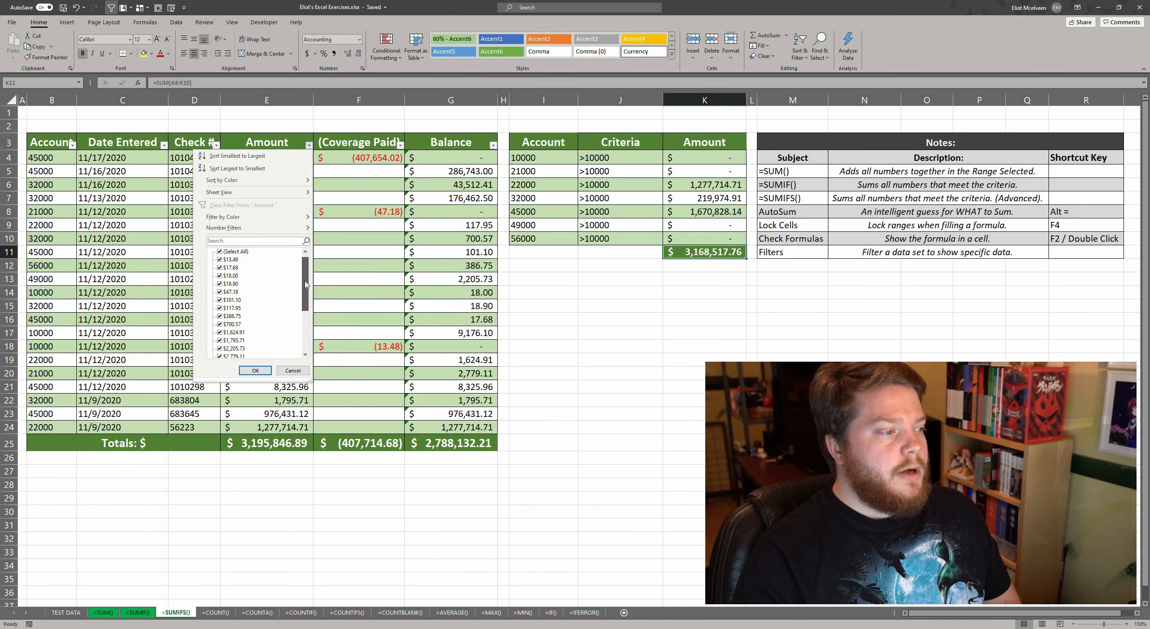
pyautogui.moveTo(305, 284); pyautogui.dragTo(305, 316)
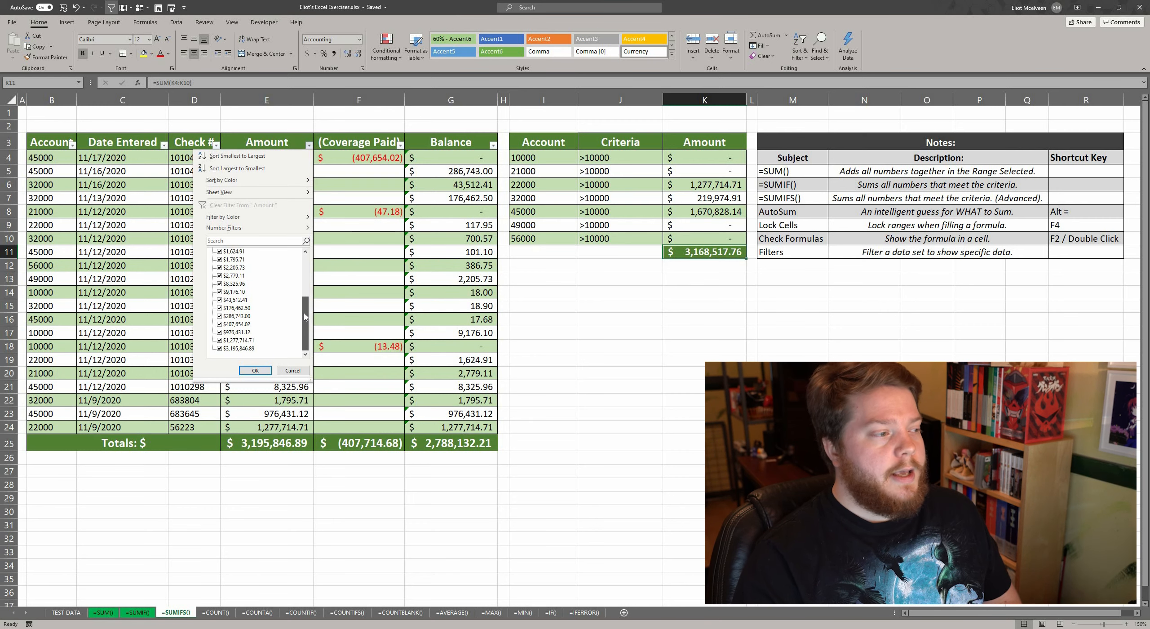
pyautogui.moveTo(307, 306); pyautogui.dragTo(308, 269)
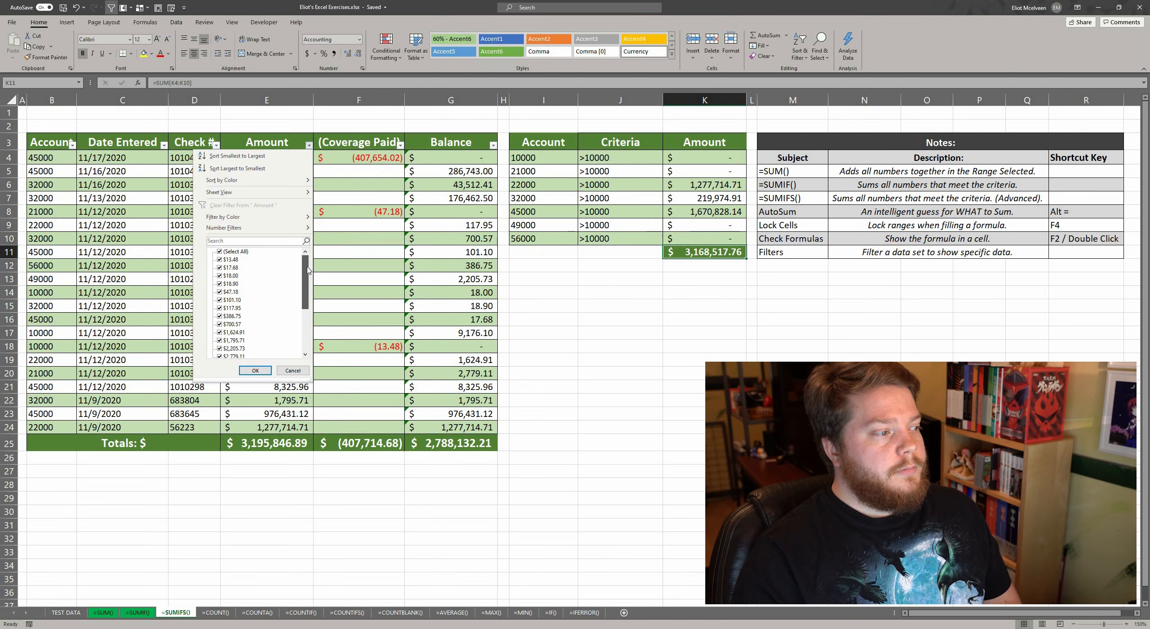
pyautogui.click(219, 252)
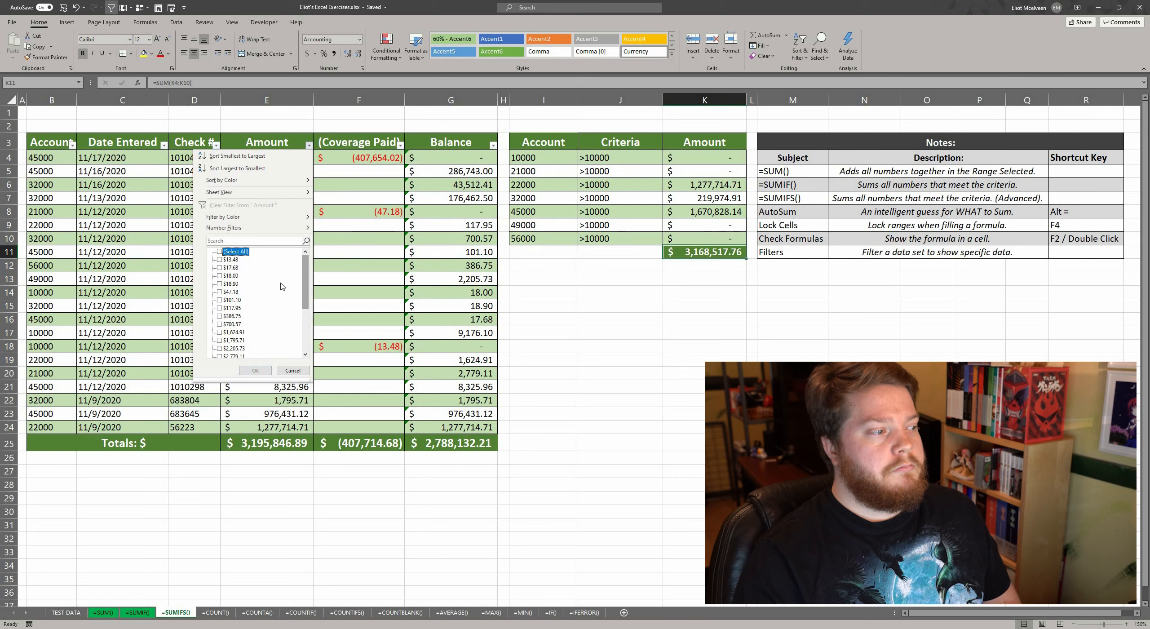
pyautogui.moveTo(306, 291); pyautogui.dragTo(301, 334)
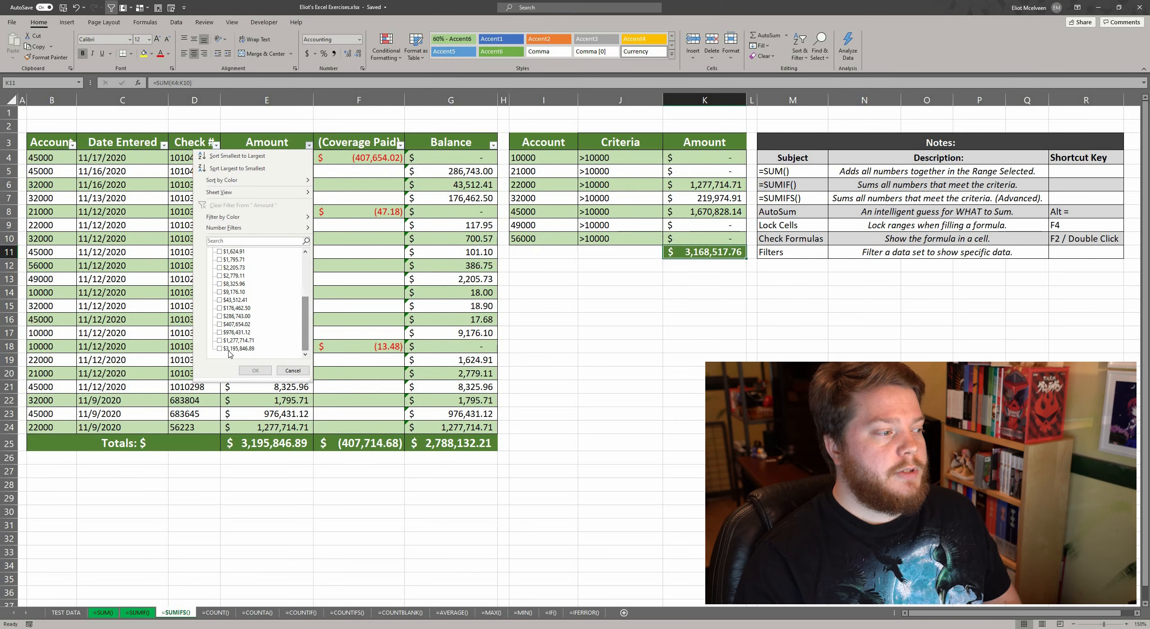
pyautogui.click(220, 340)
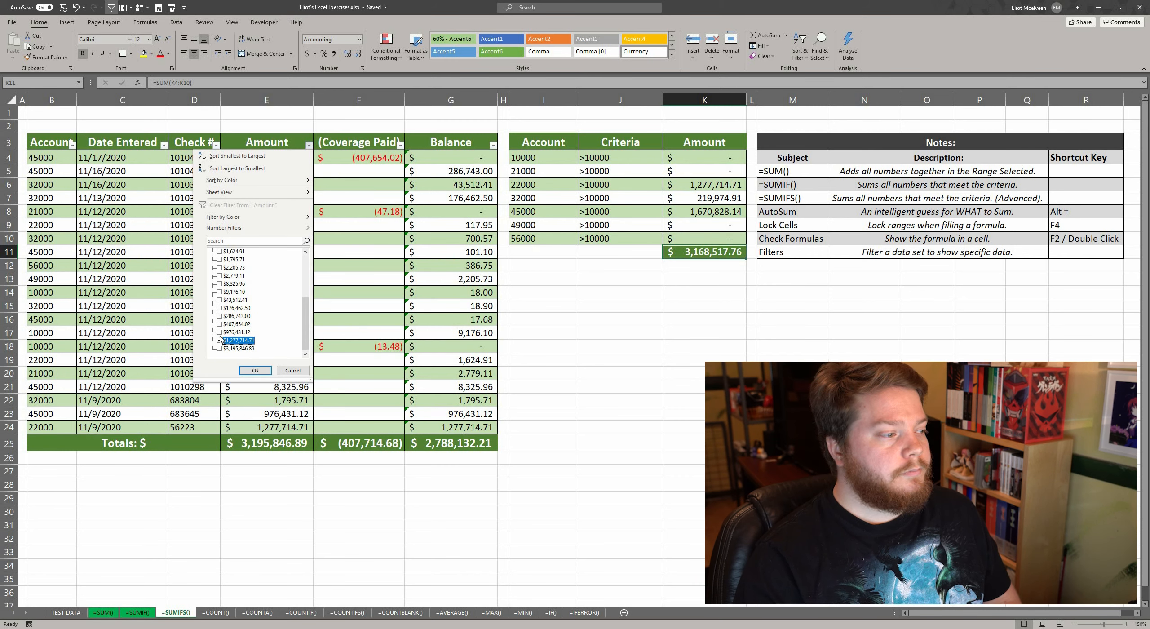
pyautogui.click(219, 332)
pyautogui.click(220, 324)
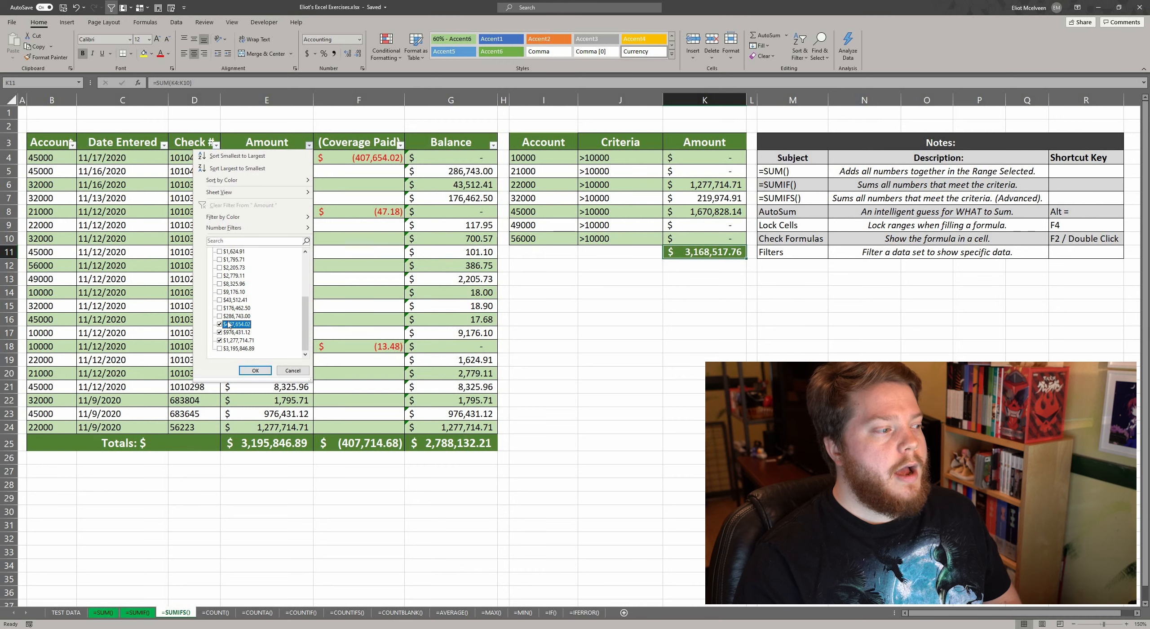
pyautogui.click(220, 317)
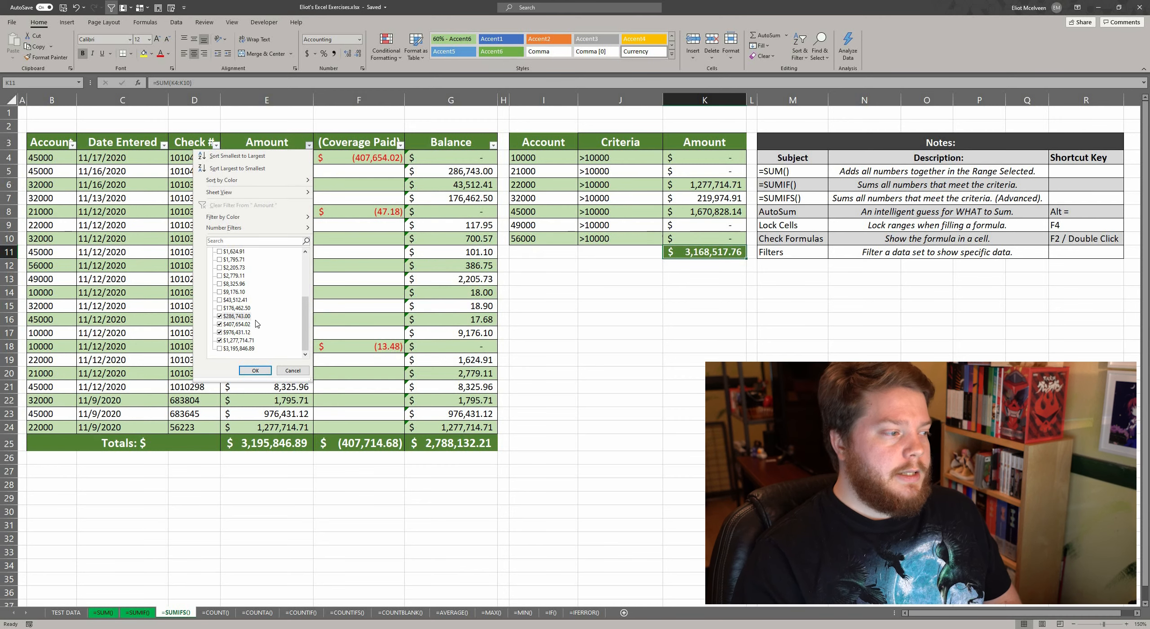
pyautogui.click(289, 371)
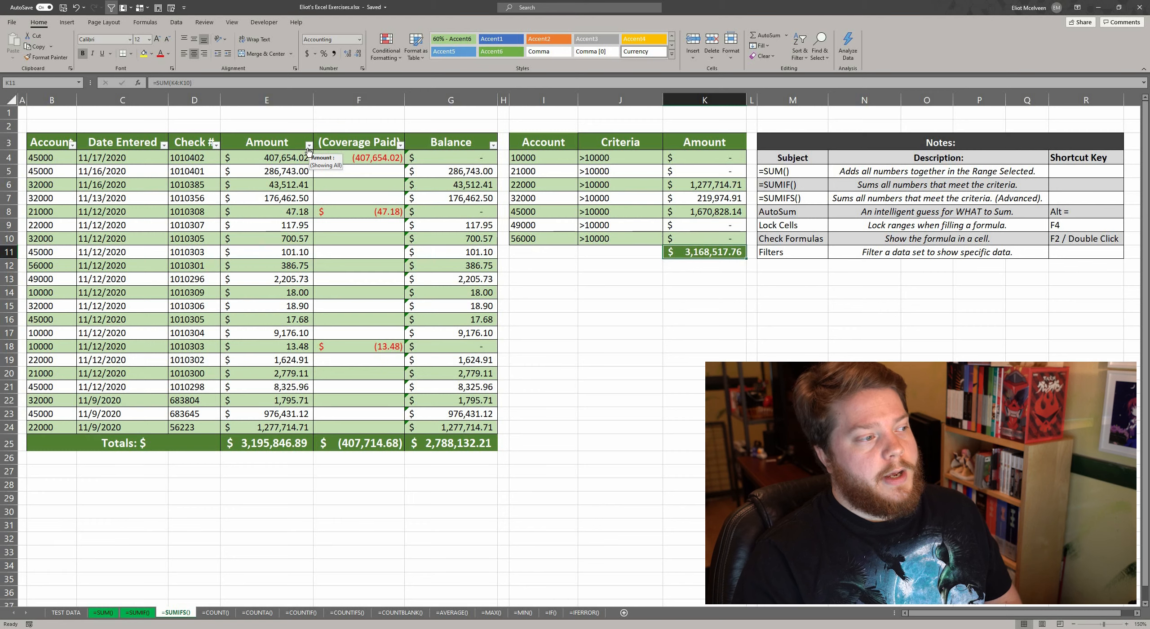
# Filter the data table's Amount column to values greater than 1000000 and examine the filtered entry from Account through Balance
pyautogui.click(309, 144)
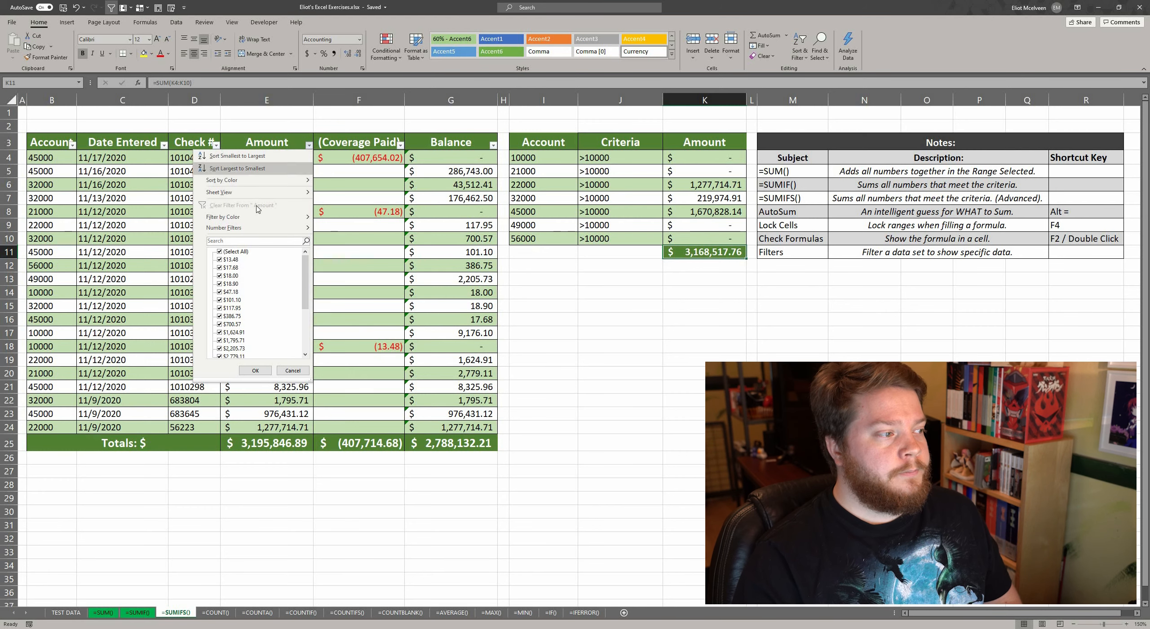
pyautogui.moveTo(250, 228)
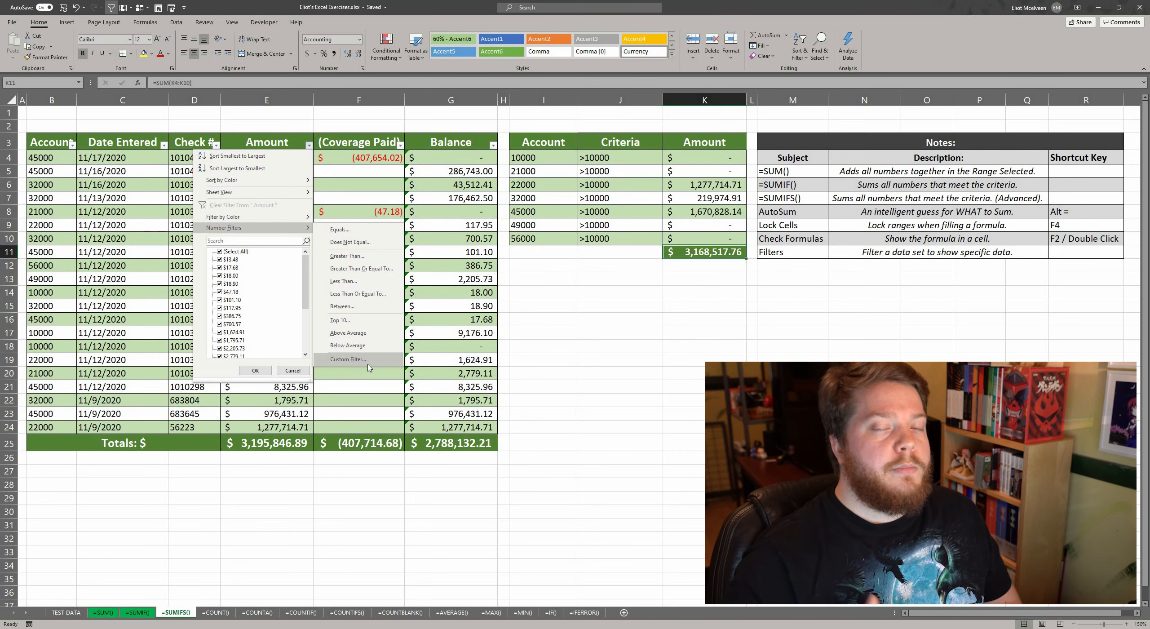
pyautogui.click(347, 256)
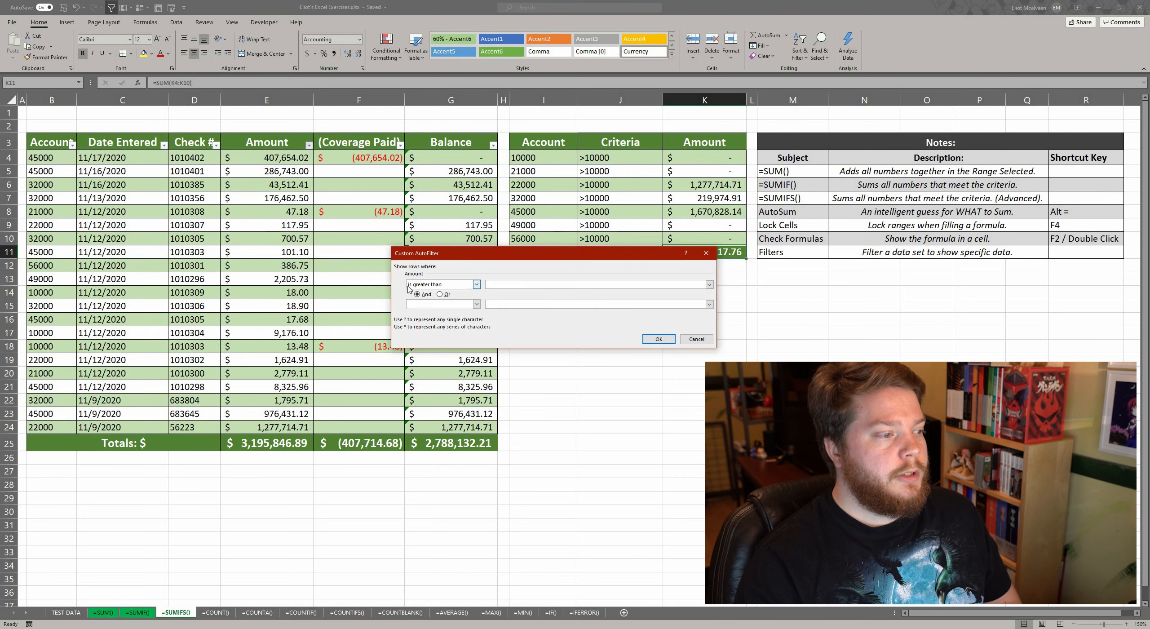
pyautogui.click(433, 286)
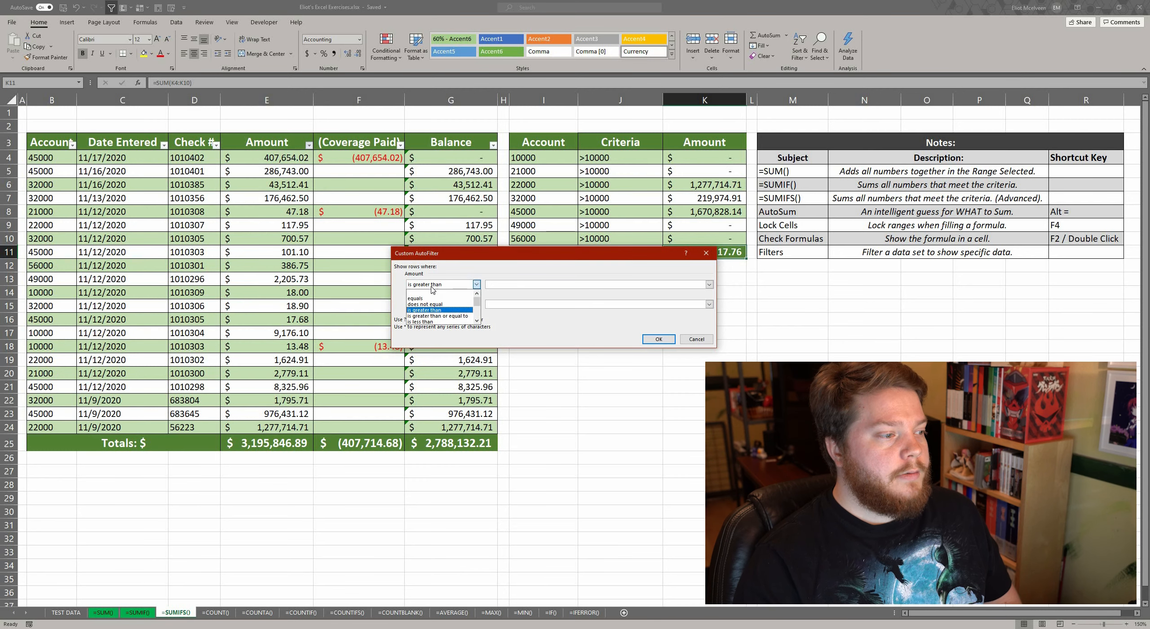
pyautogui.click(437, 286)
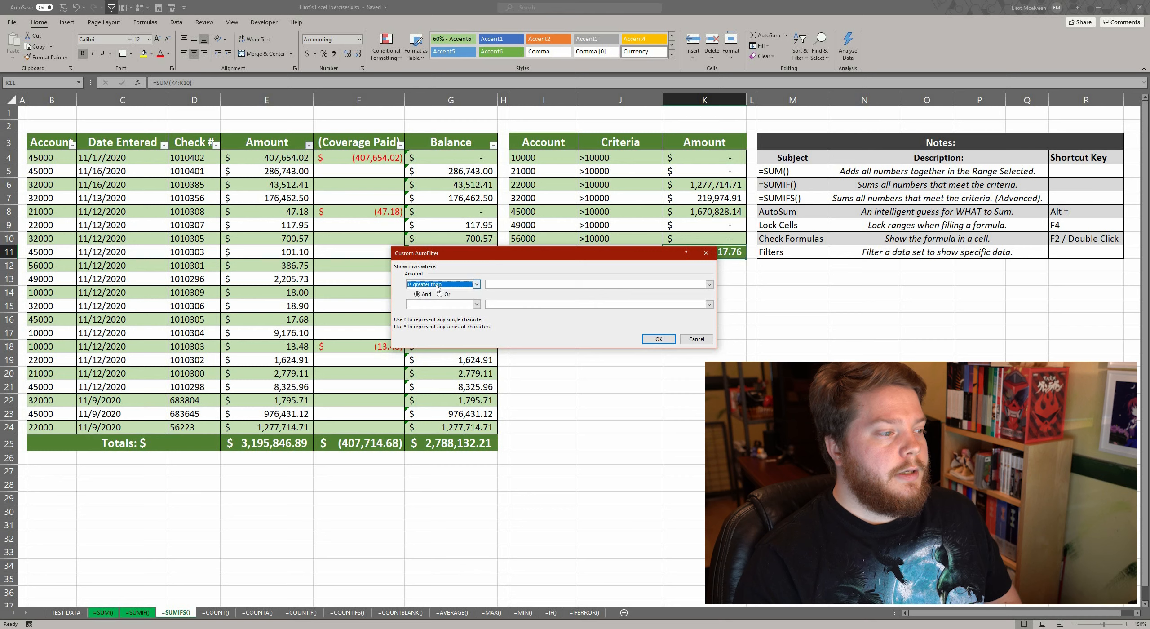
pyautogui.click(497, 284)
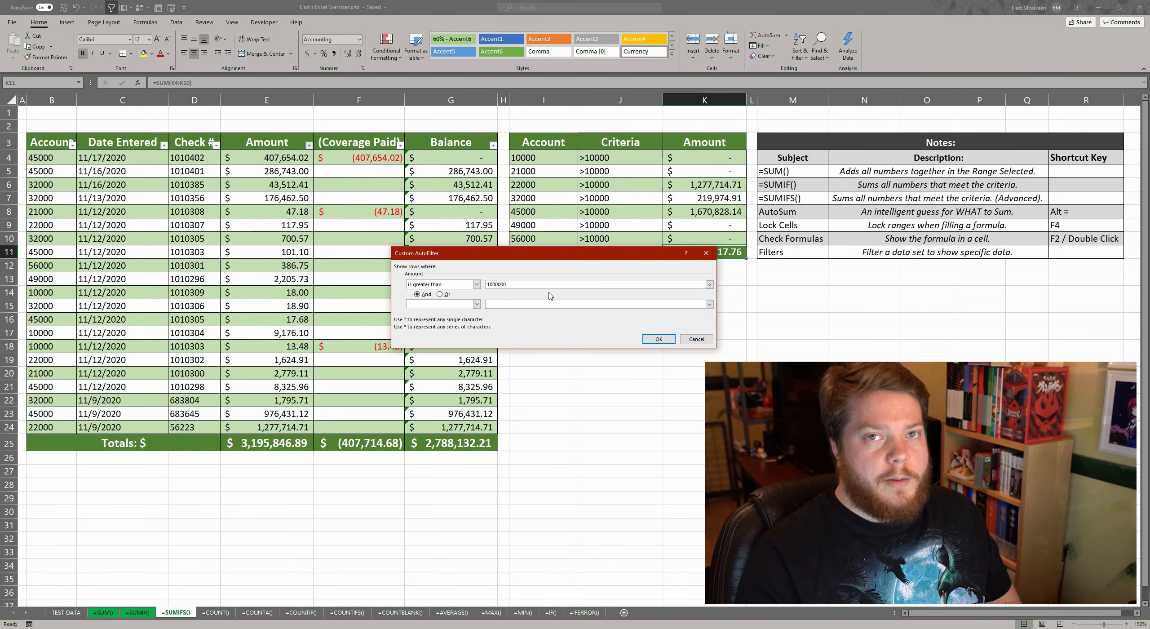
pyautogui.click(660, 338)
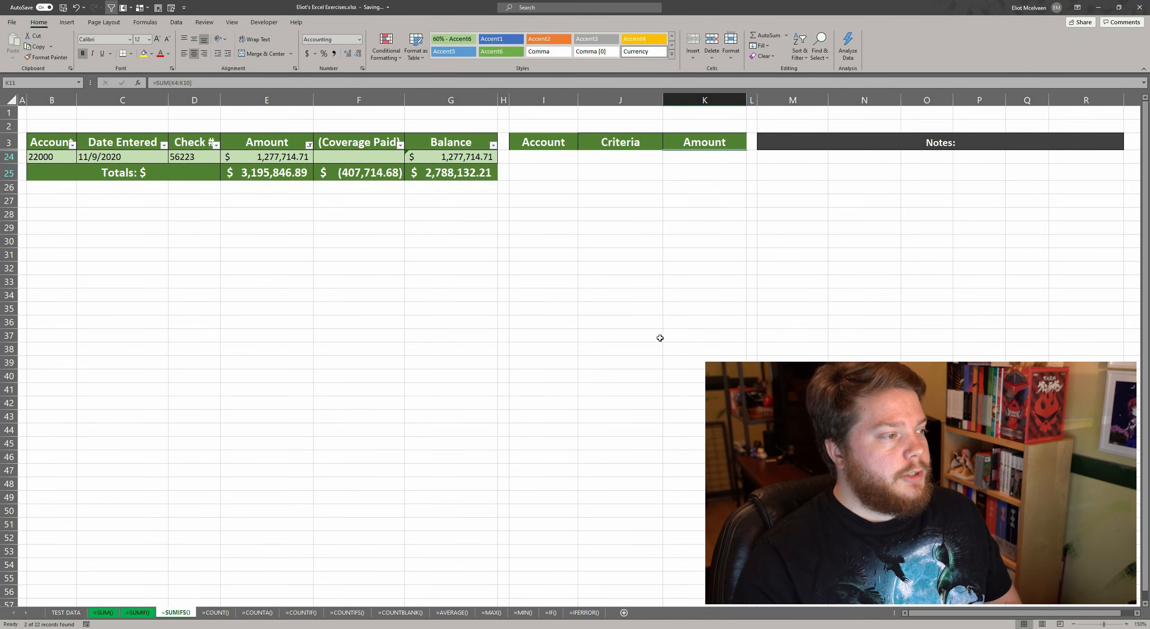
pyautogui.moveTo(45, 158); pyautogui.dragTo(453, 157)
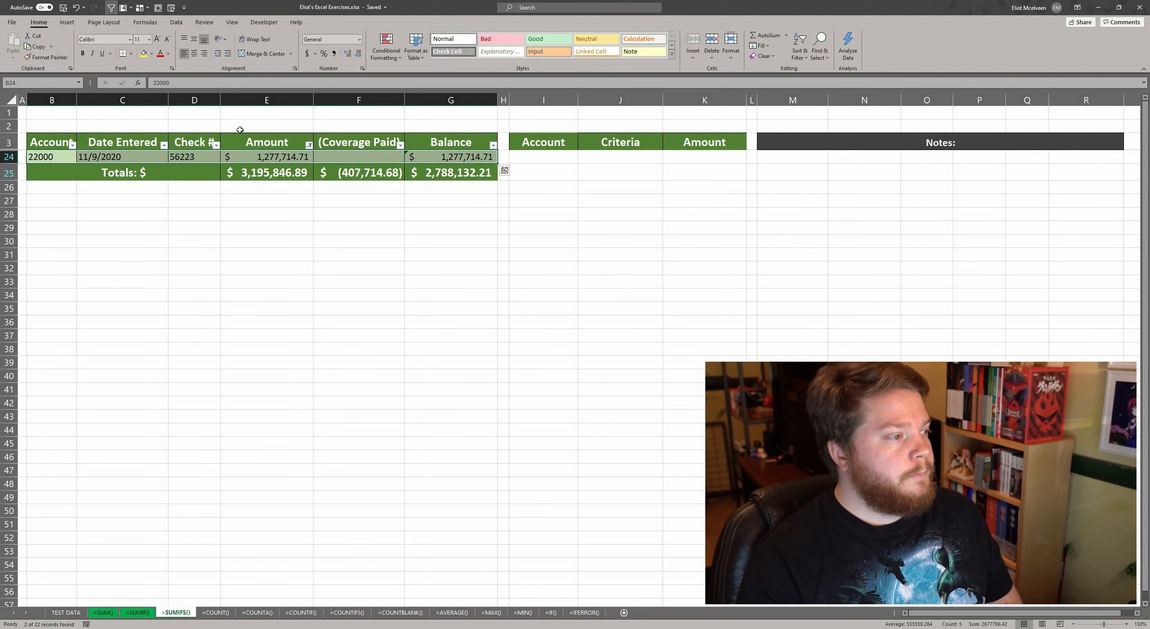
# Clear the filter from the Amount column so the data table shows all rows
pyautogui.click(309, 145)
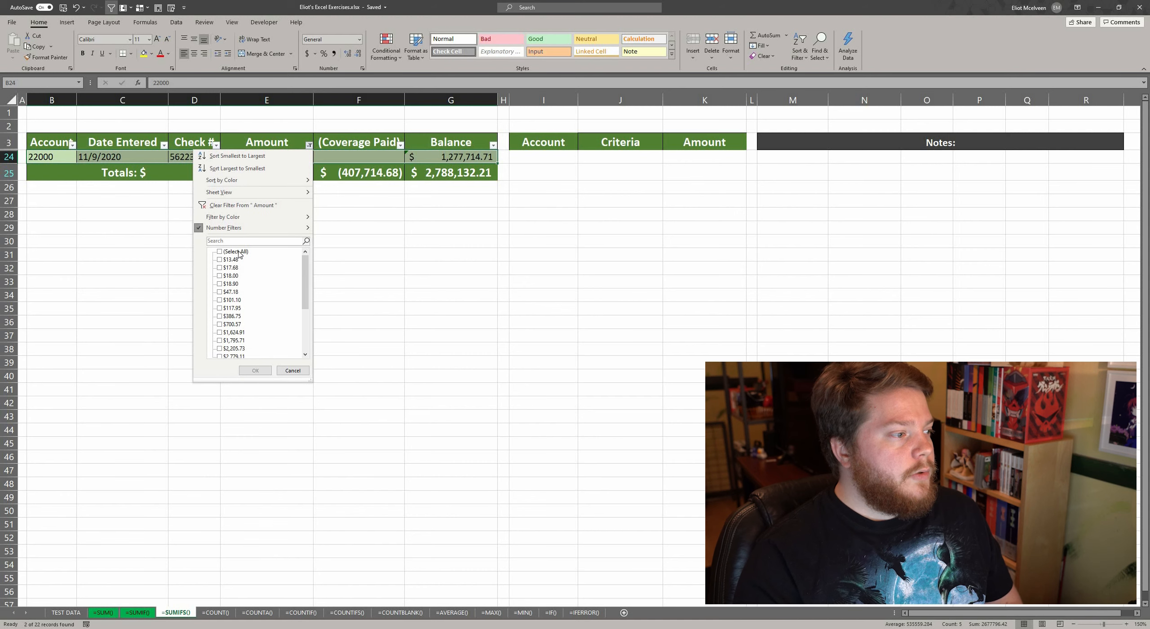
pyautogui.click(238, 252)
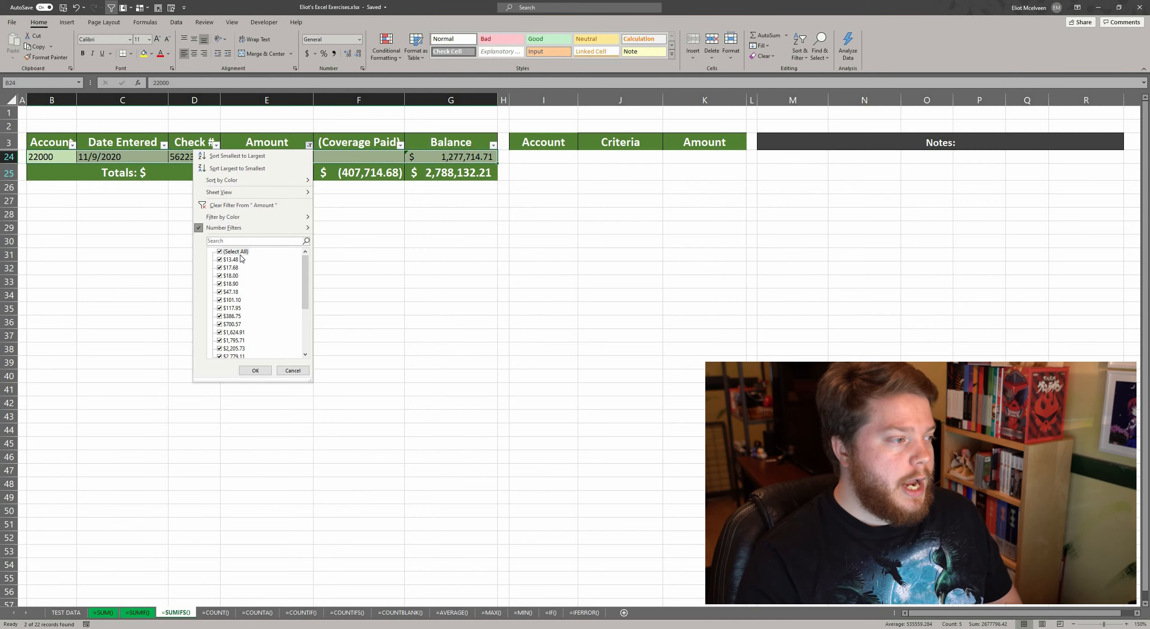
pyautogui.click(238, 207)
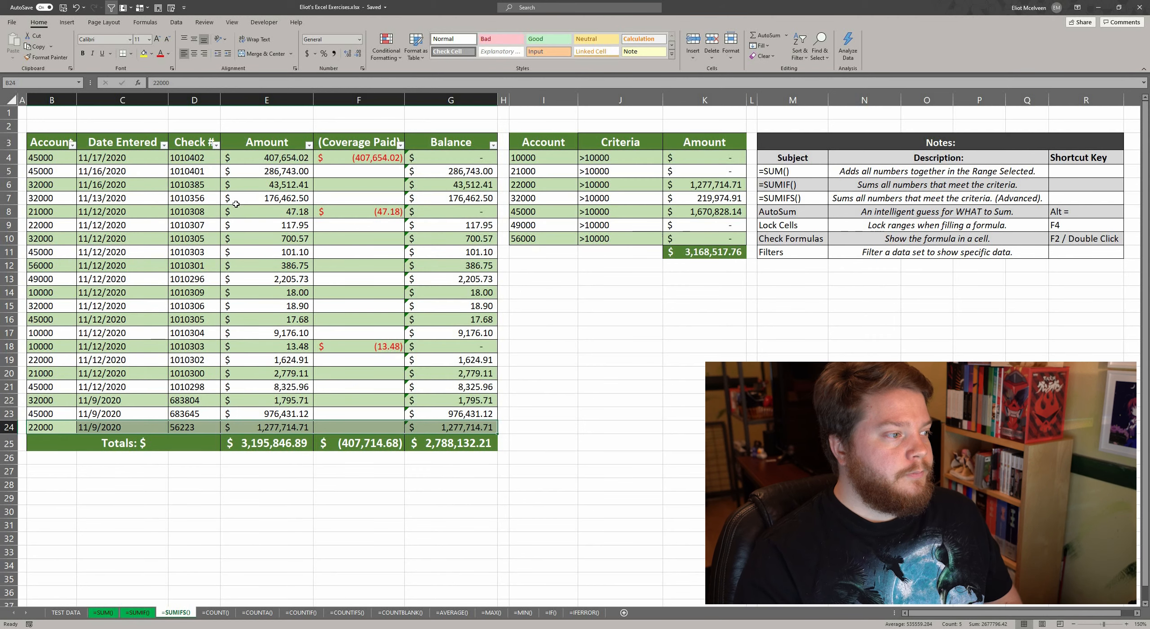